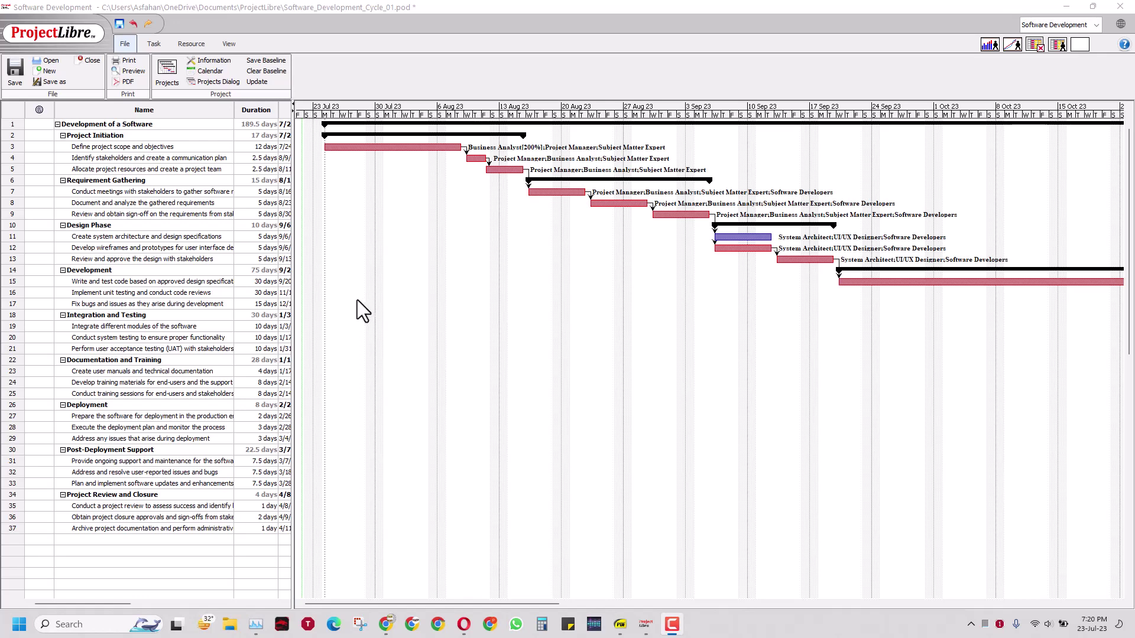
Widen the task table so the Start and Finish date columns appear beside the Gantt bars.
{"action": "left_click_drag", "start_coordinate": [291, 293], "coordinate": [459, 309]}
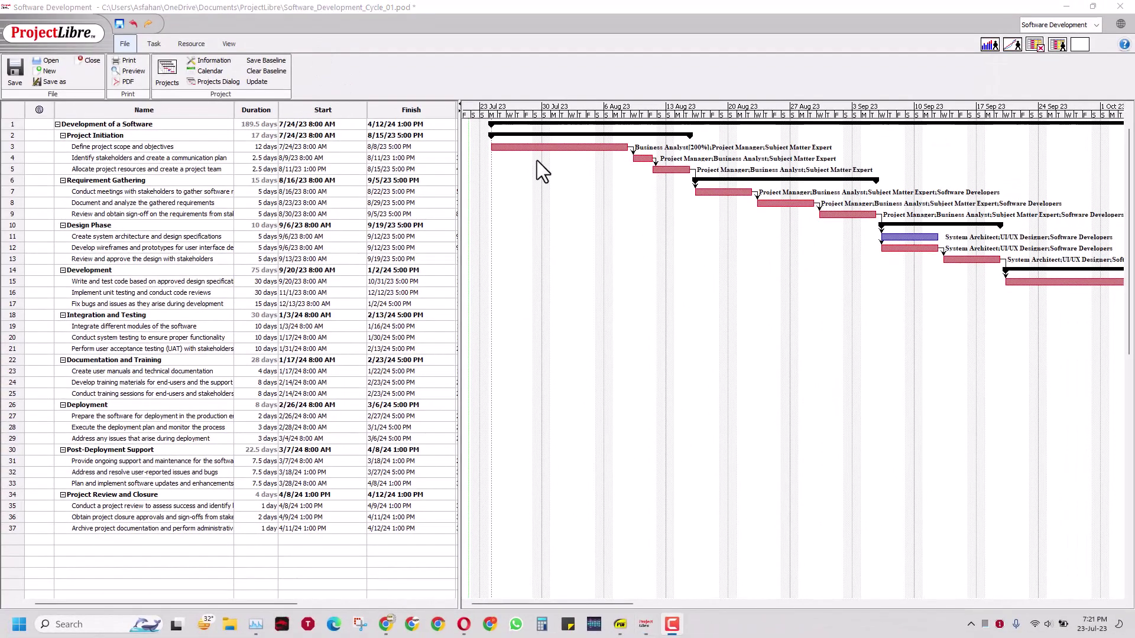
Switch to the Resources view to list the team members and their hourly rates.
{"action": "left_click", "coordinate": [183, 44]}
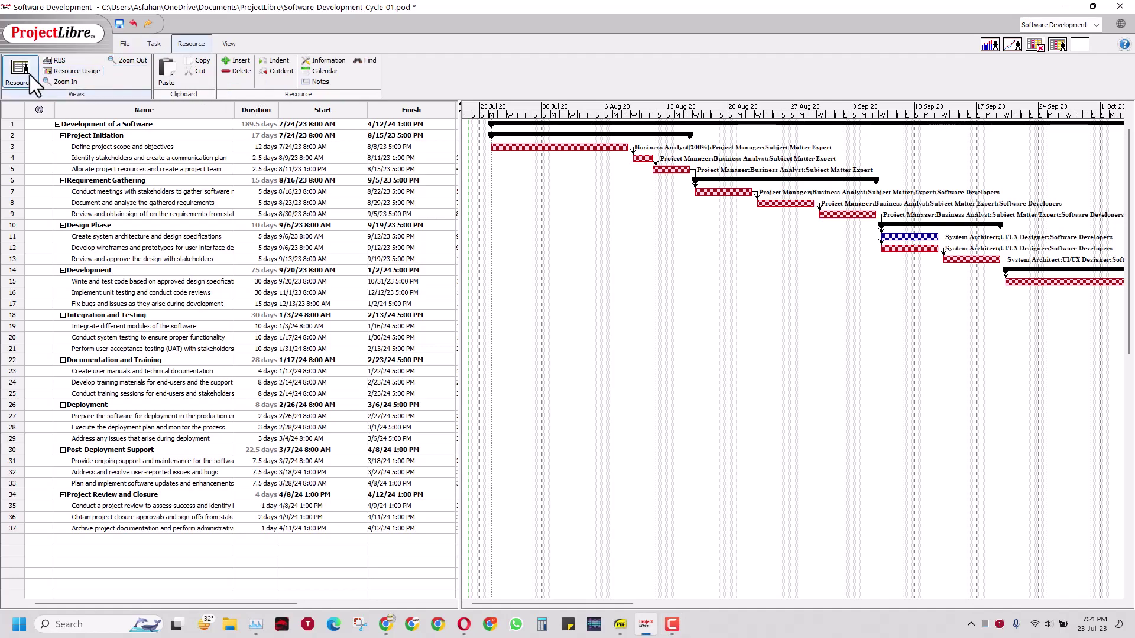
{"action": "left_click", "coordinate": [30, 75]}
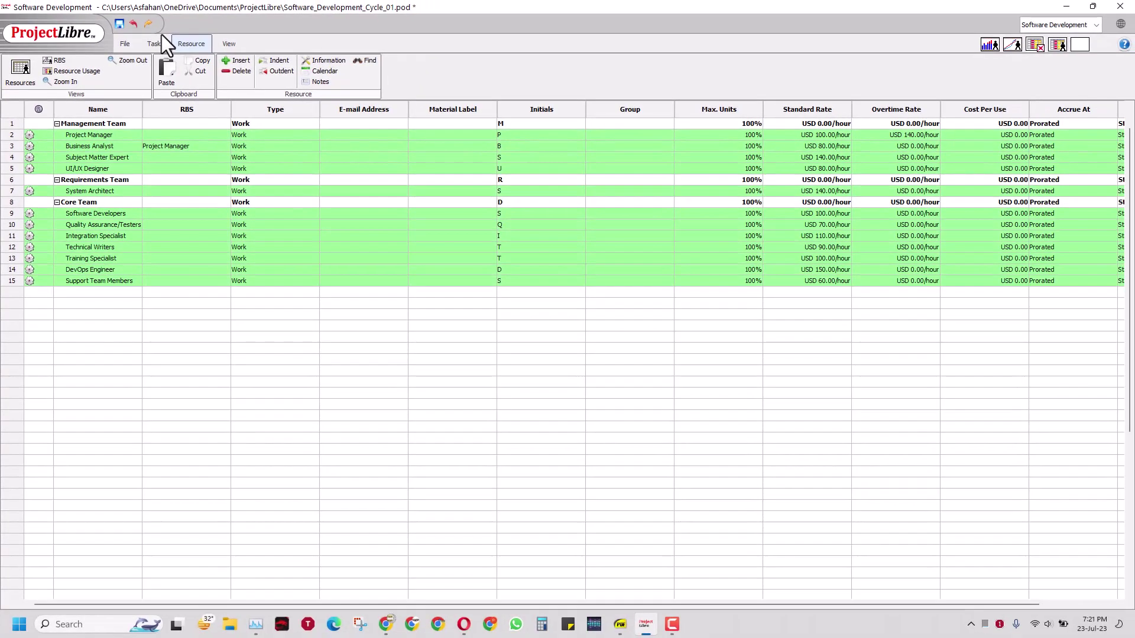
Show Resource Usage and step through the assignment rows from Requirements Team down to Support Team Members.
{"action": "left_click", "coordinate": [63, 73]}
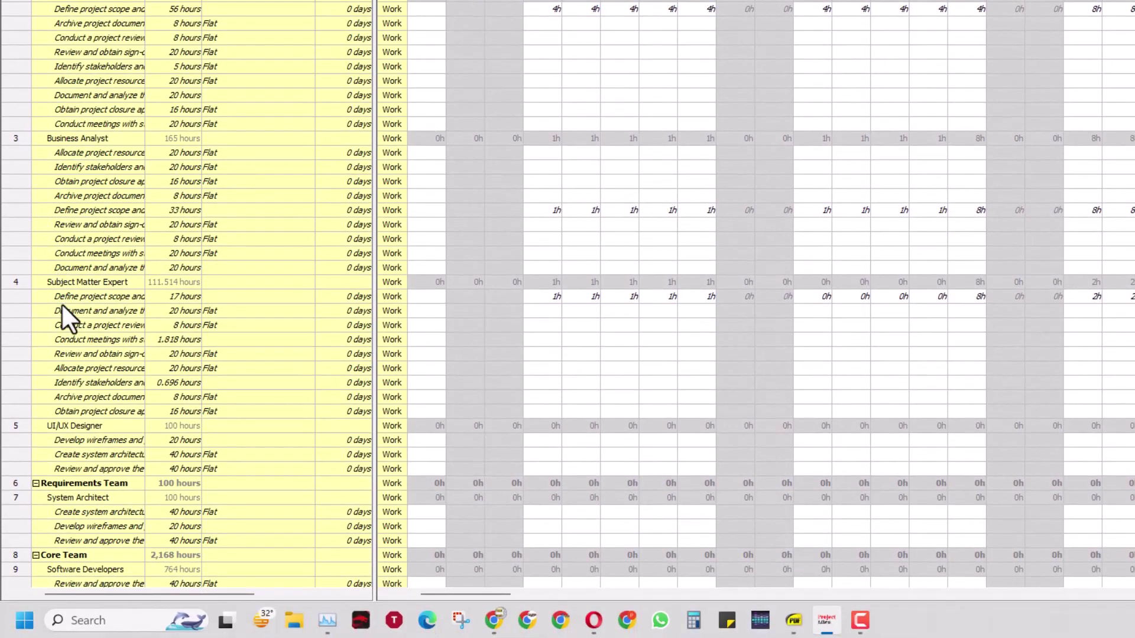
{"action": "scroll", "coordinate": [66, 296], "scroll_direction": "right", "scroll_amount": 3}
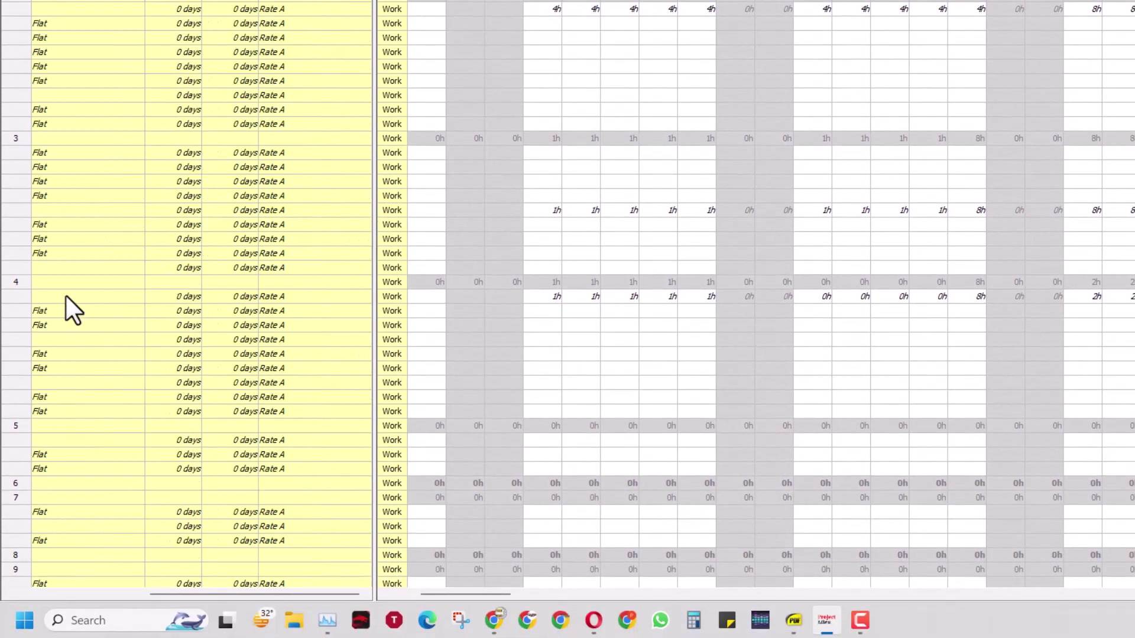
{"action": "scroll", "coordinate": [91, 590], "scroll_direction": "left", "scroll_amount": 3}
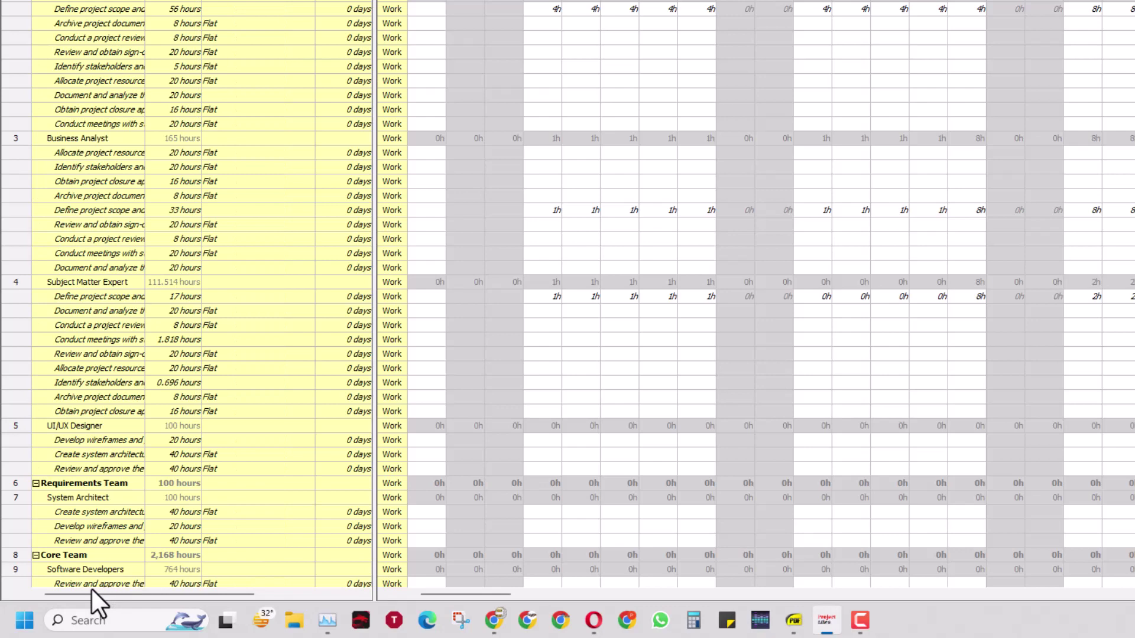
{"action": "left_click", "coordinate": [18, 481]}
{"action": "key", "text": "Down"}
{"action": "key", "text": "Down"}
{"action": "key", "text": "Down"}
{"action": "key", "text": "Down"}
{"action": "key", "text": "Down"}
{"action": "key", "text": "Down"}
{"action": "key", "text": "Down"}
{"action": "key", "text": "Down"}
{"action": "key", "text": "Down"}
{"action": "key", "text": "Down"}
{"action": "key", "text": "Down"}
{"action": "key", "text": "Down"}
{"action": "key", "text": "Down"}
{"action": "key", "text": "Down"}
{"action": "key", "text": "Down"}
{"action": "key", "text": "Down"}
{"action": "key", "text": "Down"}
{"action": "key", "text": "Down"}
{"action": "key", "text": "Down"}
{"action": "key", "text": "Down"}
{"action": "key", "text": "Down"}
{"action": "key", "text": "Down"}
{"action": "key", "text": "Down"}
{"action": "key", "text": "Down"}
{"action": "key", "text": "Down"}
{"action": "key", "text": "Down"}
{"action": "key", "text": "Down"}
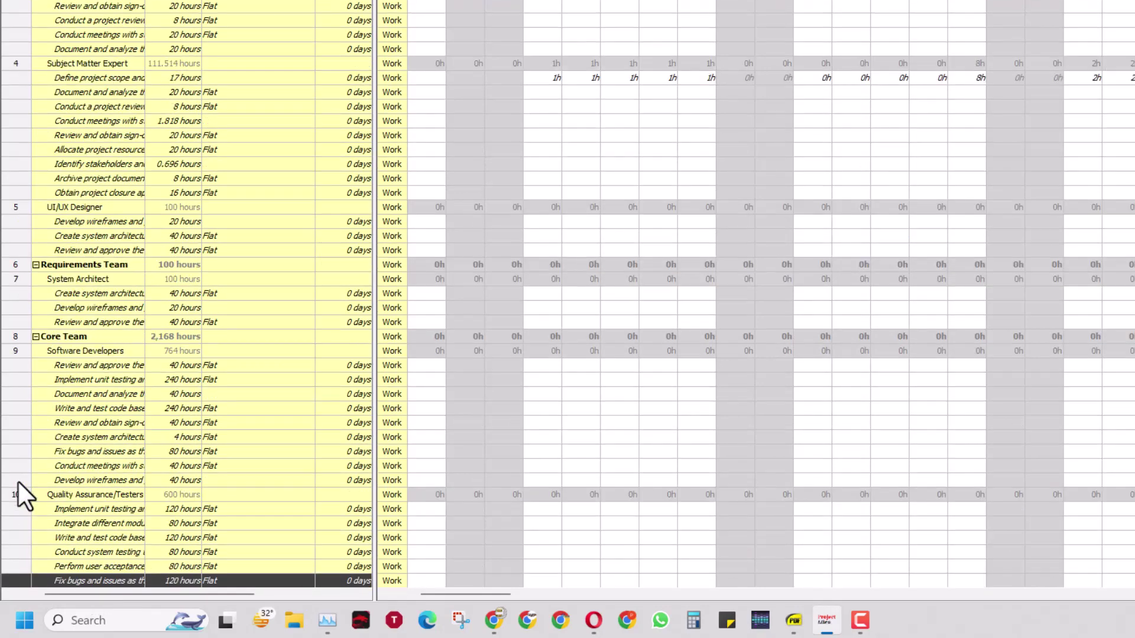
{"action": "key", "text": "Down"}
{"action": "key", "text": "Down"}
{"action": "key", "text": "Down"}
{"action": "key", "text": "Down"}
{"action": "key", "text": "Down"}
{"action": "key", "text": "Down"}
{"action": "key", "text": "Down"}
{"action": "key", "text": "Down"}
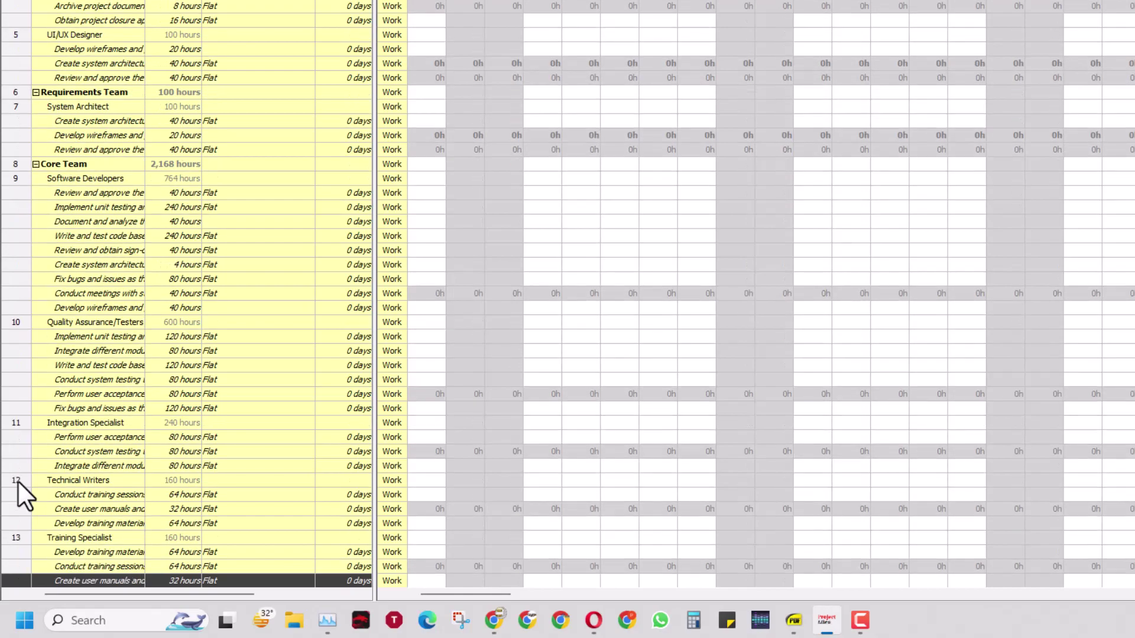
{"action": "key", "text": "Down"}
{"action": "key", "text": "Down"}
{"action": "key", "text": "Down"}
{"action": "key", "text": "Down"}
{"action": "key", "text": "Down"}
{"action": "key", "text": "Down"}
{"action": "key", "text": "Down"}
{"action": "key", "text": "Down"}
{"action": "key", "text": "Down"}
{"action": "key", "text": "Down"}
{"action": "key", "text": "Down"}
{"action": "key", "text": "Down"}
{"action": "key", "text": "Down"}
{"action": "key", "text": "Down"}
{"action": "key", "text": "Down"}
{"action": "key", "text": "Down"}
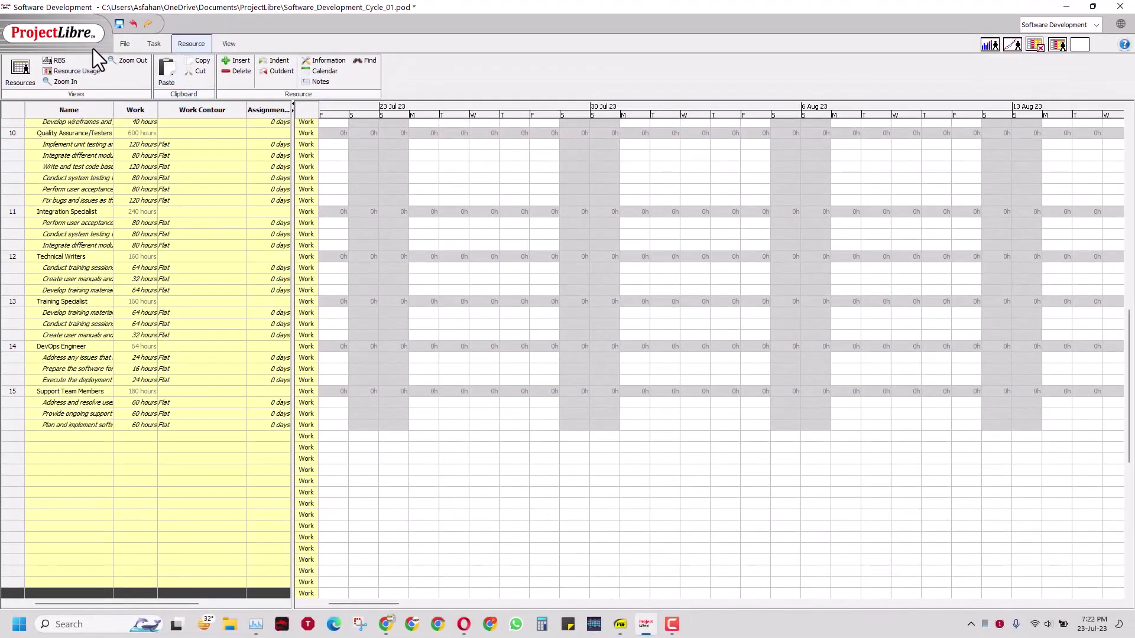
Return to the resource sheet, keeping Management Team as Work type and Project Manager accruing Prorated.
{"action": "left_click", "coordinate": [21, 52]}
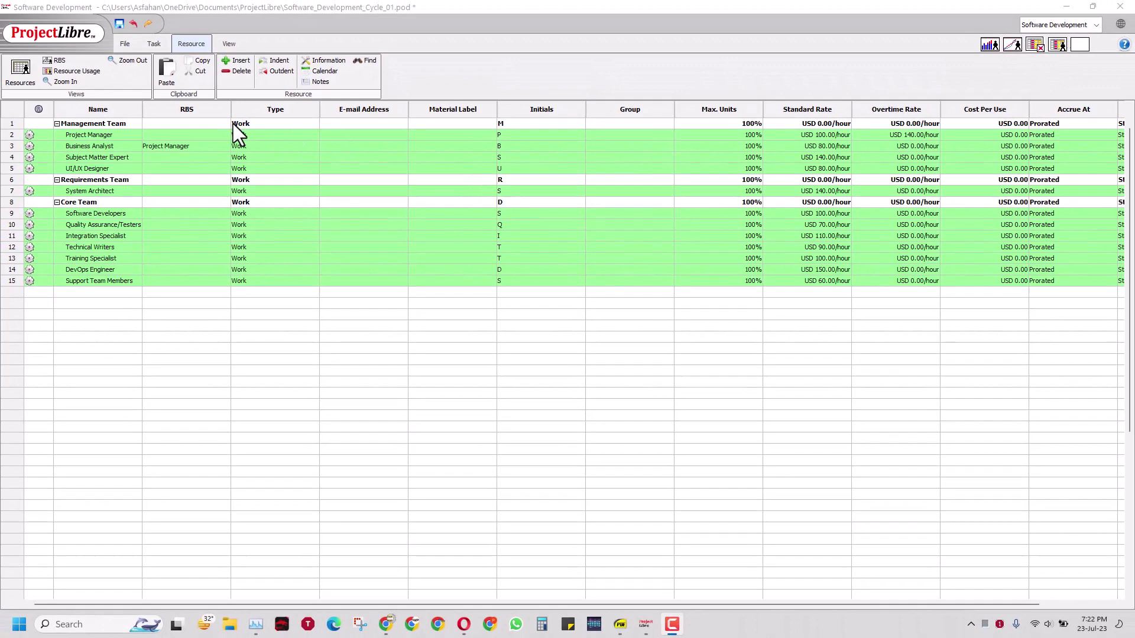
{"action": "left_click", "coordinate": [265, 126]}
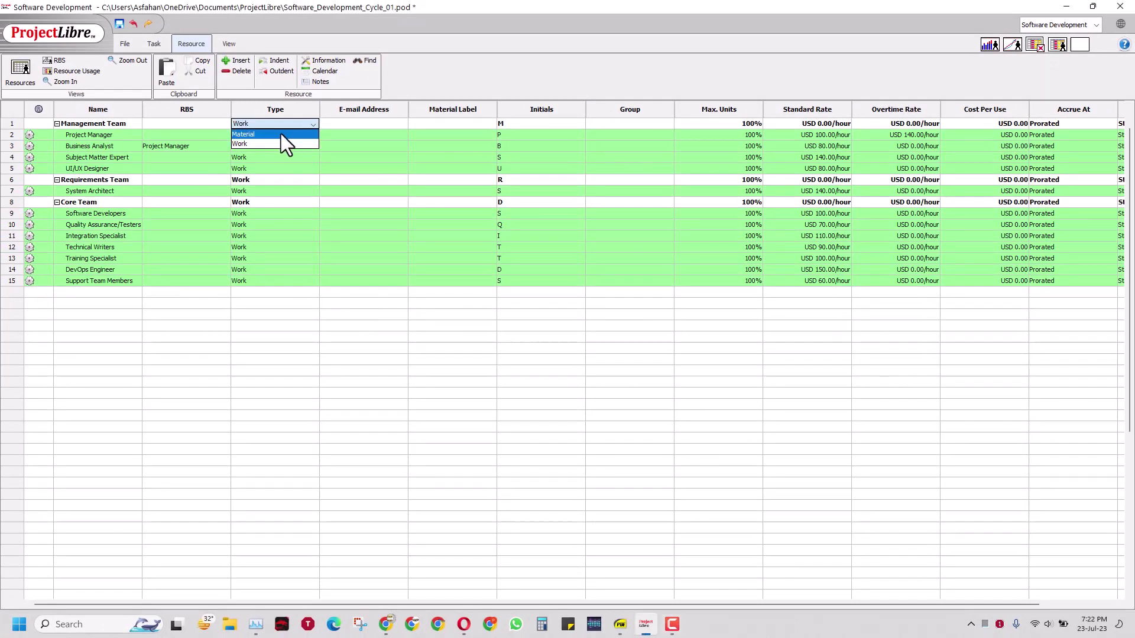
{"action": "left_click", "coordinate": [591, 32]}
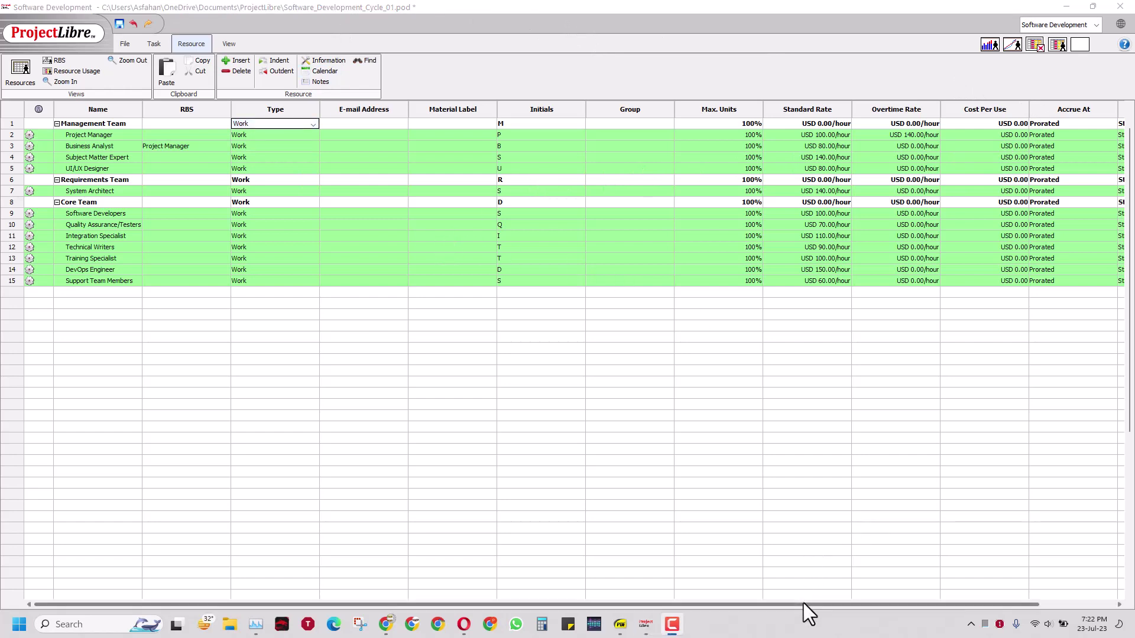
{"action": "left_click_drag", "start_coordinate": [803, 602], "coordinate": [973, 597]}
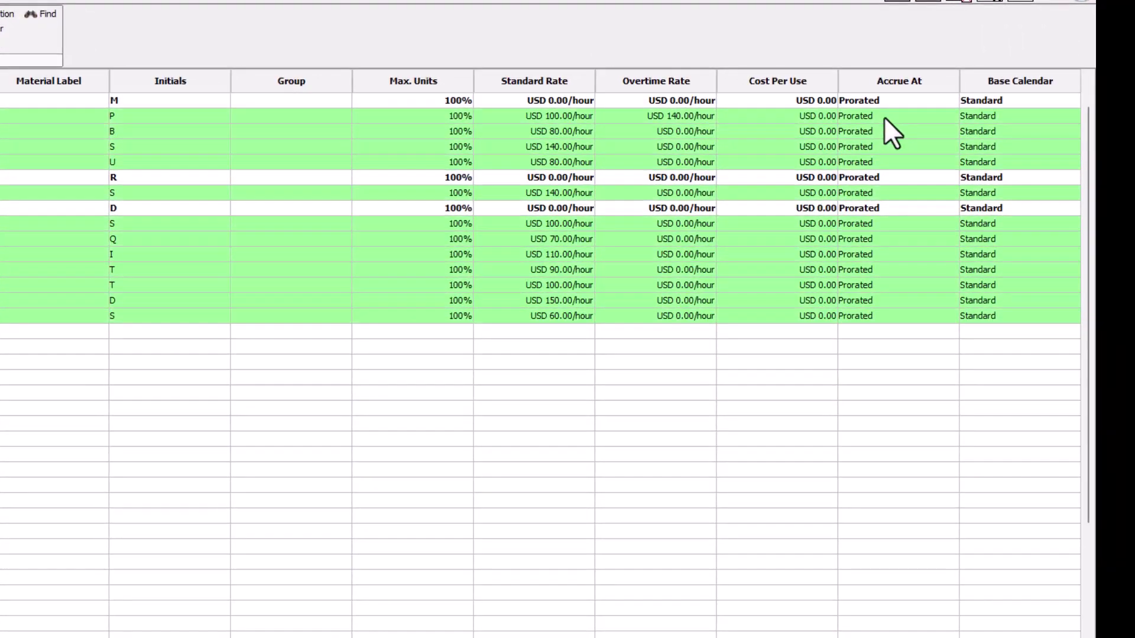
{"action": "left_click", "coordinate": [884, 116]}
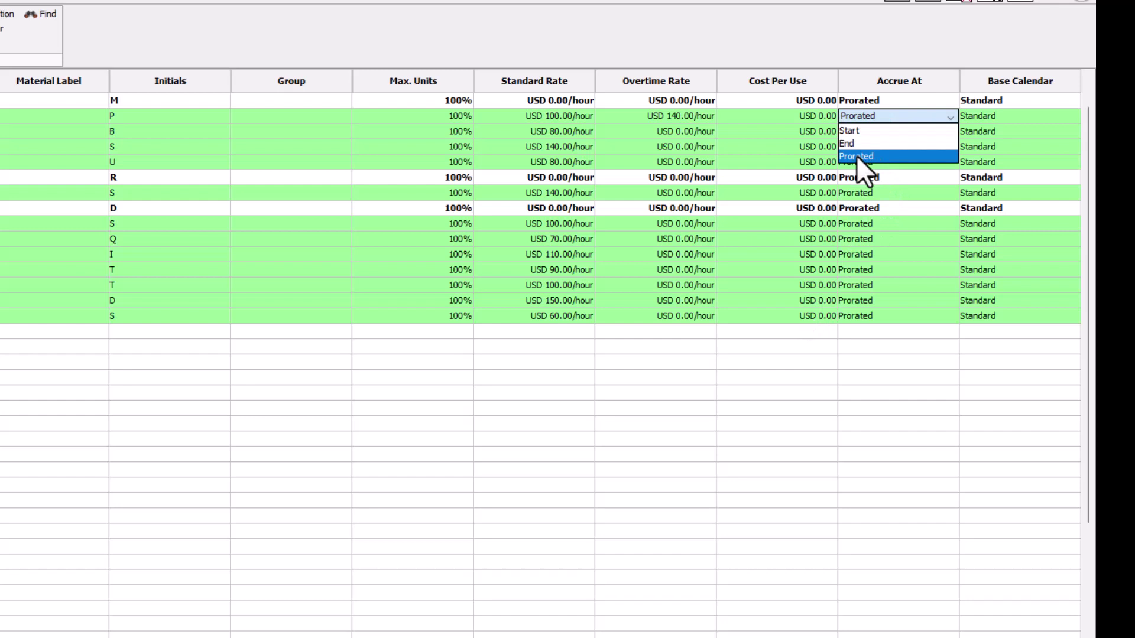
{"action": "left_click", "coordinate": [797, 332]}
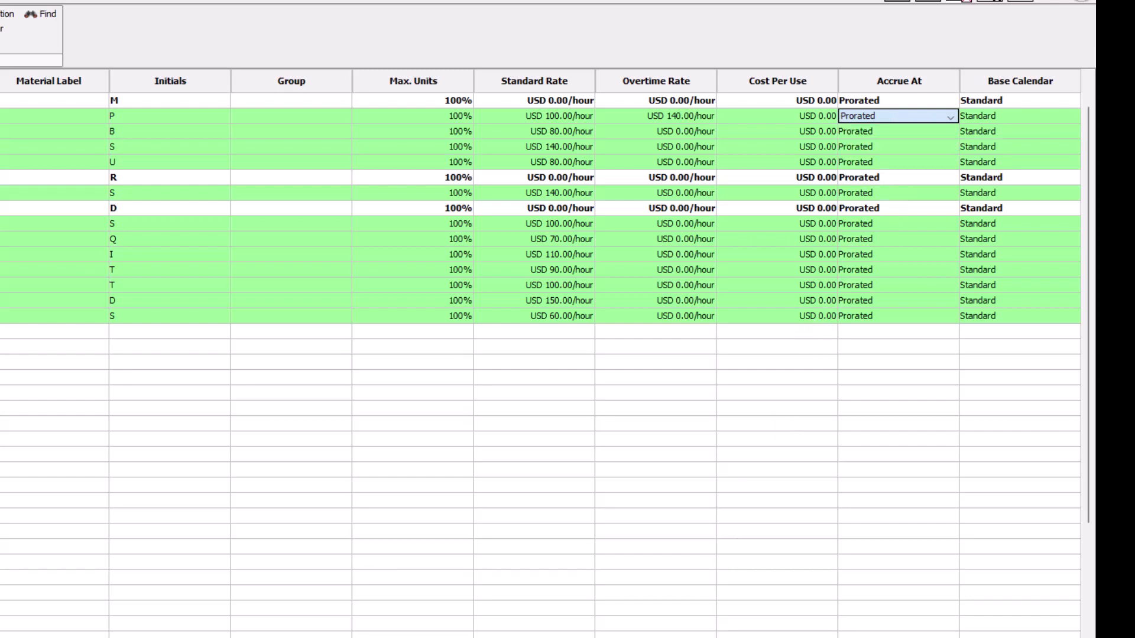
{"action": "scroll", "coordinate": [541, 354], "scroll_direction": "left", "scroll_amount": 2}
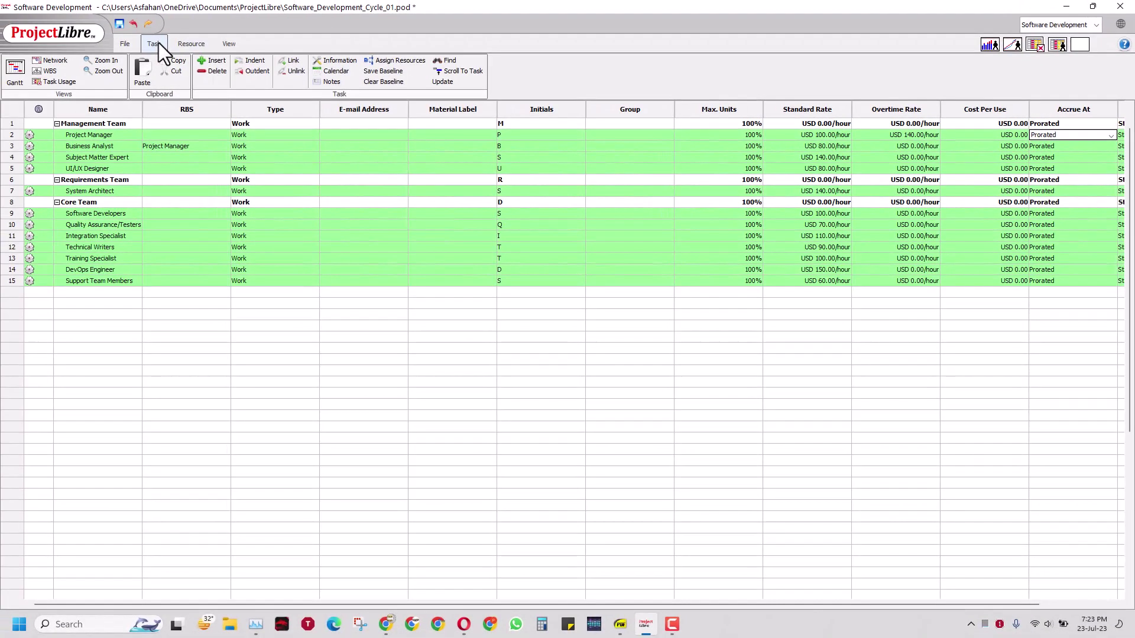
Switch to Gantt, widen the table to show predecessors and resource names, and open Assign Resources.
{"action": "left_click", "coordinate": [15, 72]}
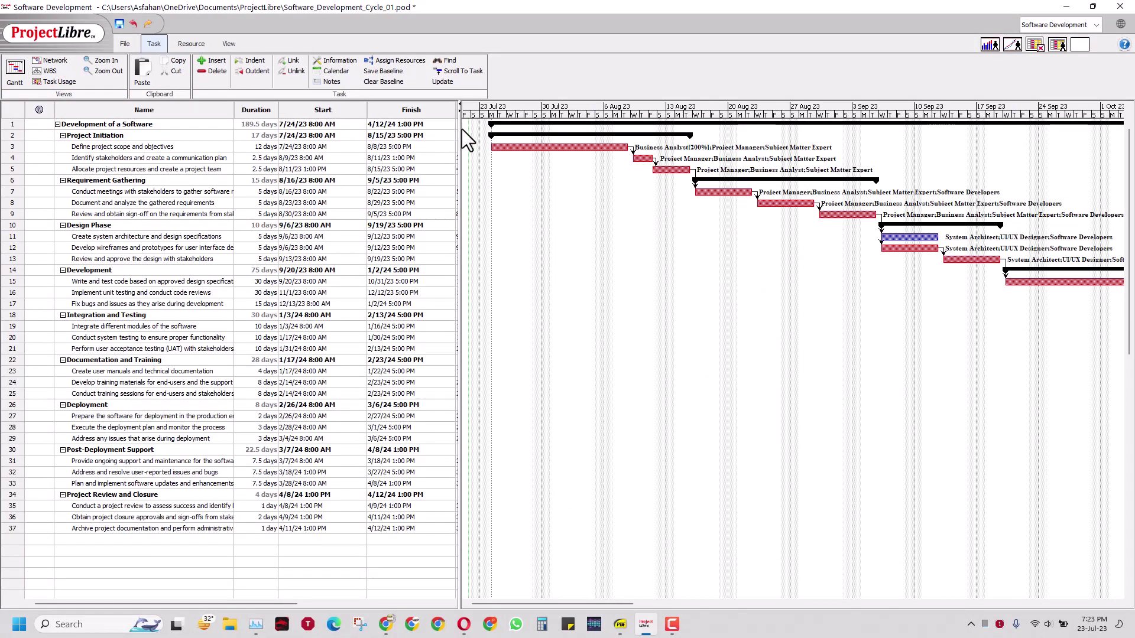
{"action": "left_click_drag", "start_coordinate": [459, 130], "coordinate": [637, 151]}
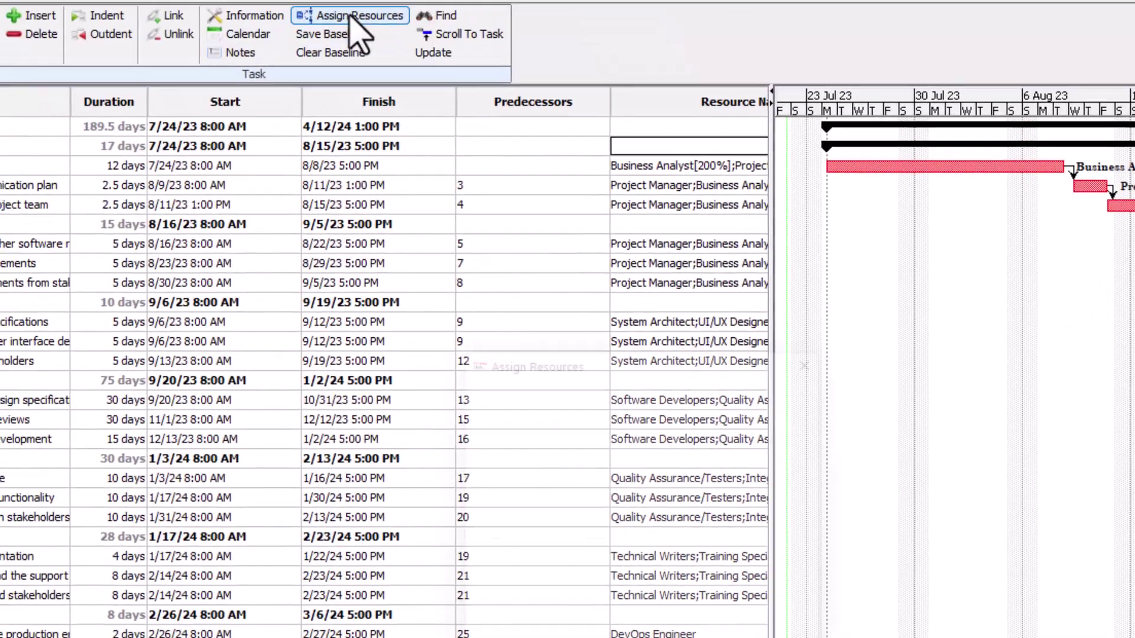
{"action": "left_click", "coordinate": [354, 16]}
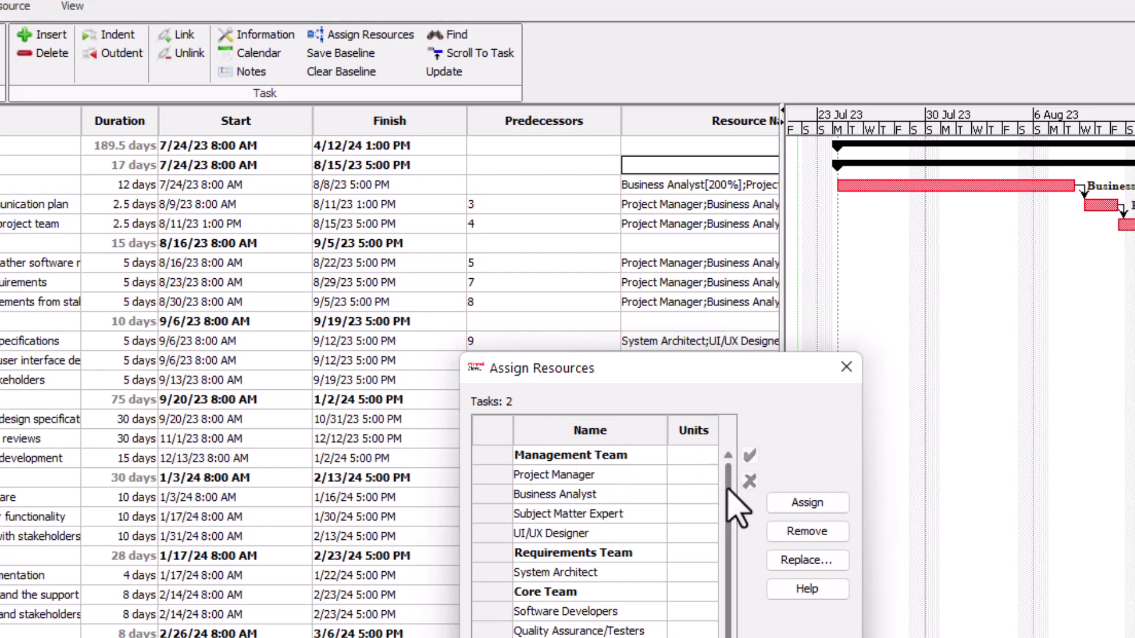
{"action": "scroll", "coordinate": [733, 502], "scroll_direction": "down", "scroll_amount": 1}
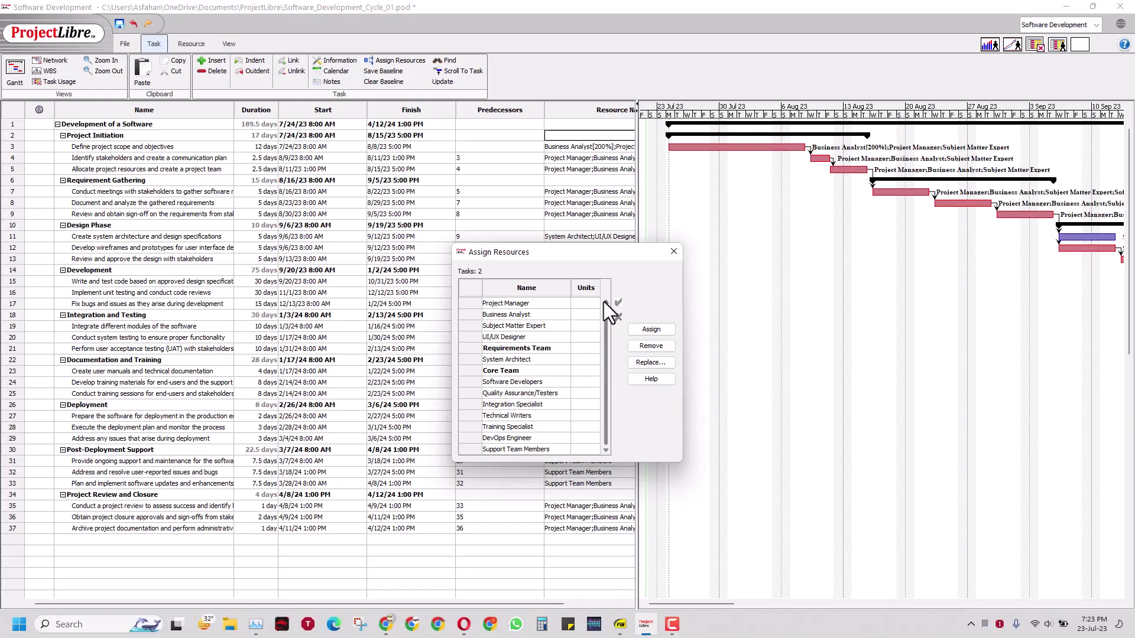
{"action": "left_click", "coordinate": [605, 302]}
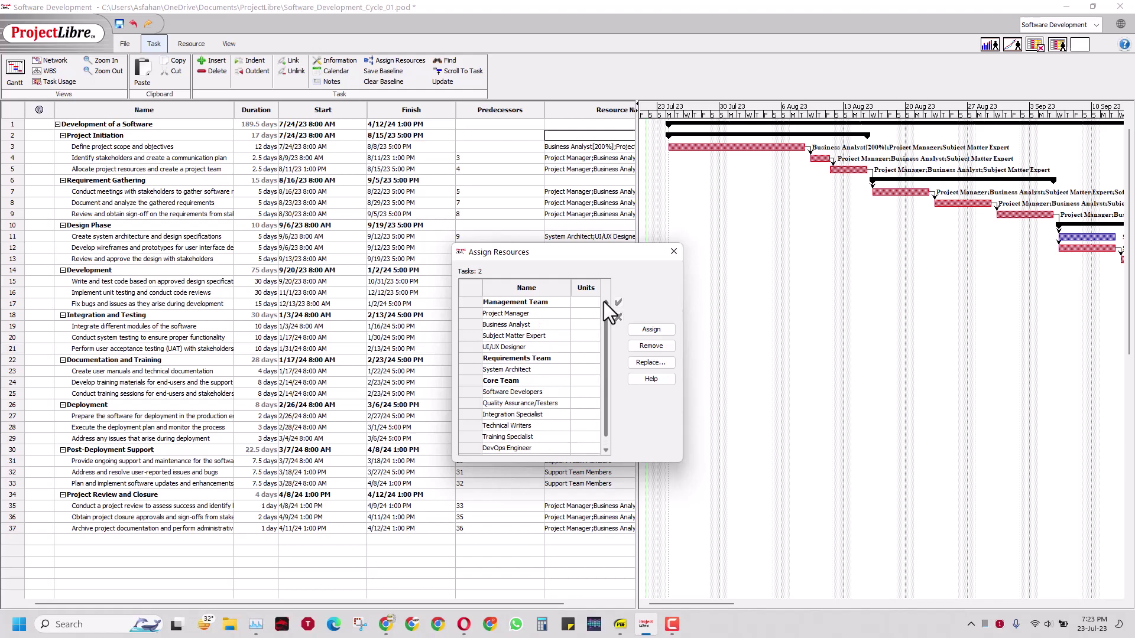
Review the assigned resources for tasks 3, 4, 5, 7, 8, 9, 12 and 13.
{"action": "left_click", "coordinate": [8, 149]}
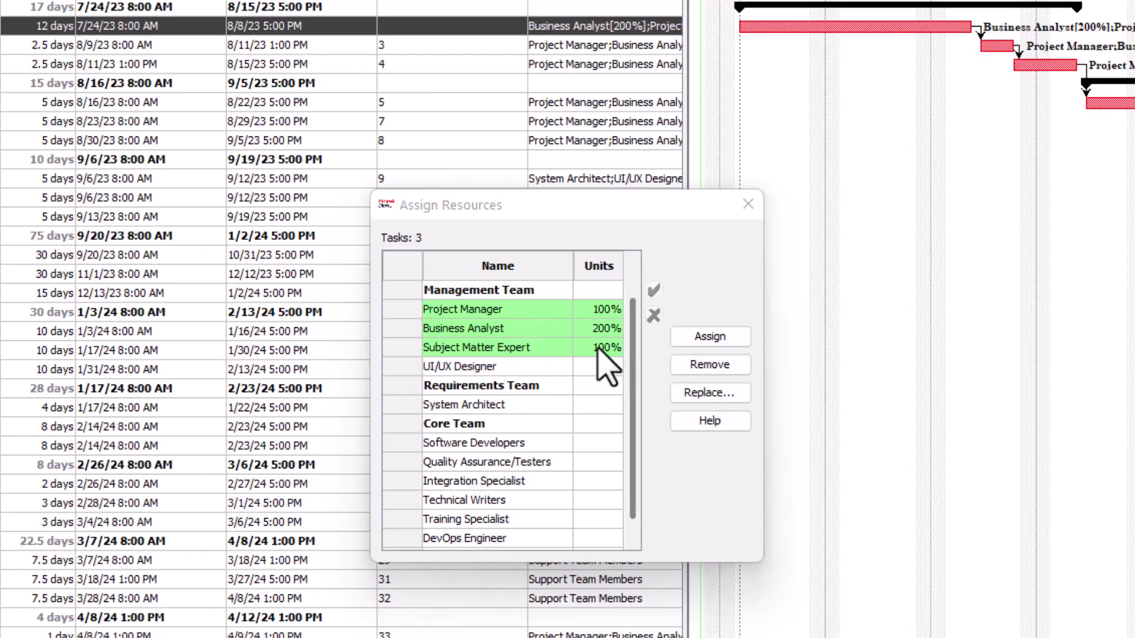
{"action": "left_click", "coordinate": [709, 337]}
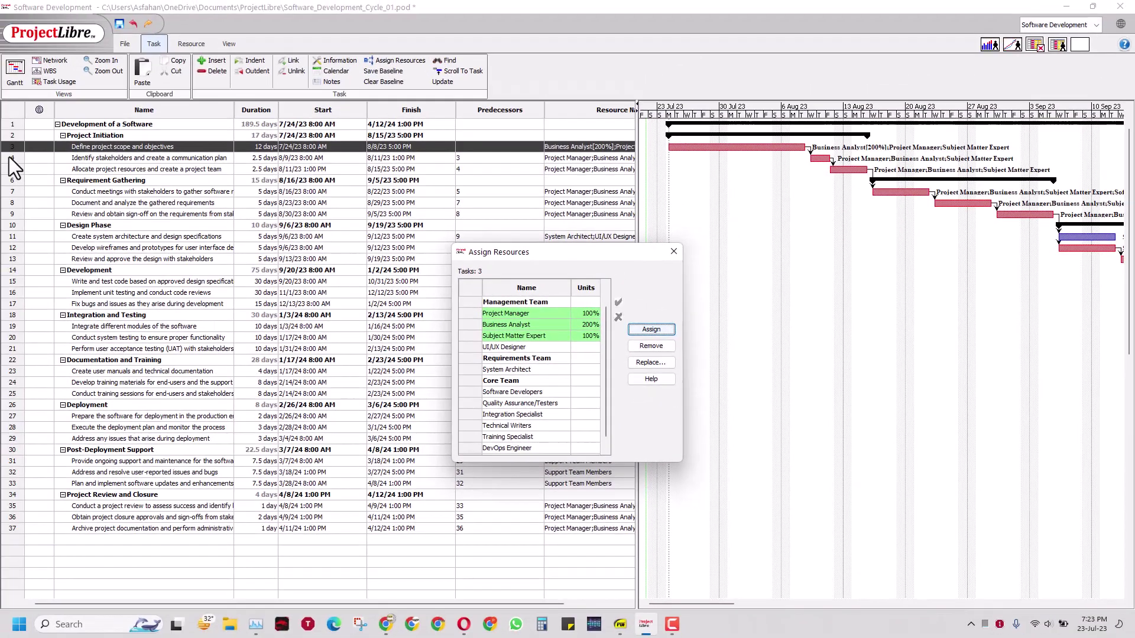
{"action": "left_click", "coordinate": [9, 158]}
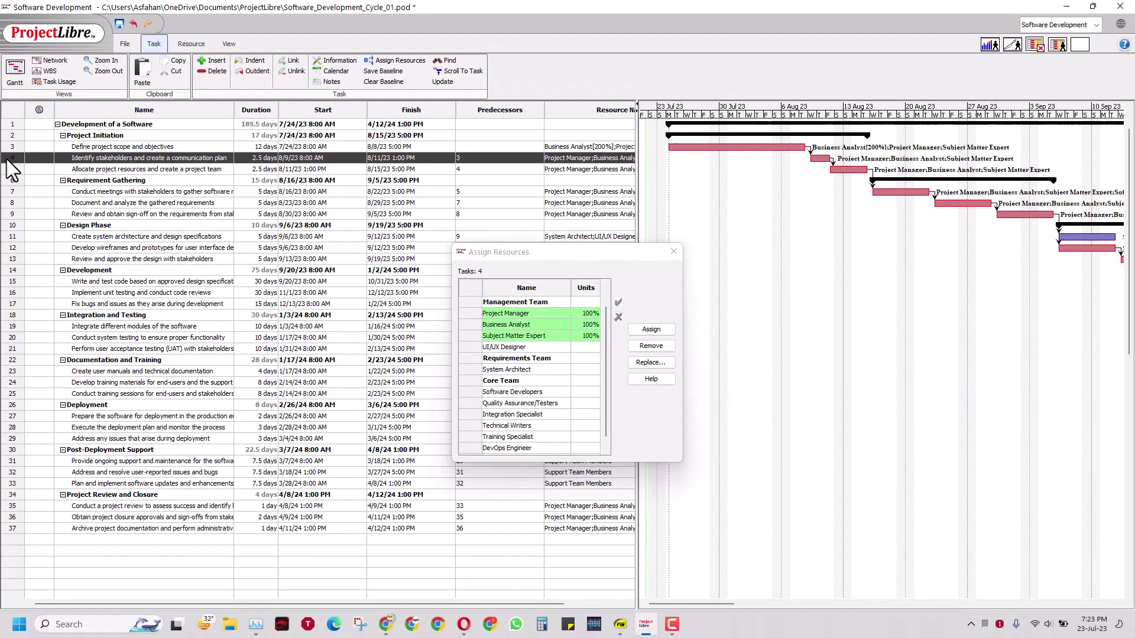
{"action": "left_click", "coordinate": [10, 170]}
{"action": "left_click", "coordinate": [13, 192]}
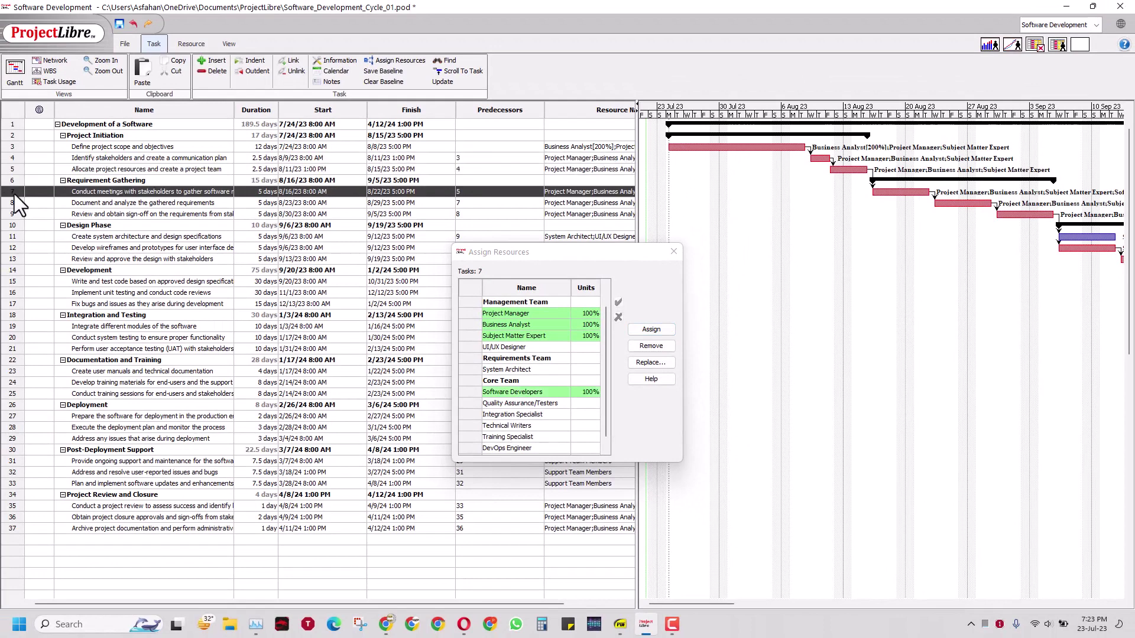
{"action": "left_click", "coordinate": [14, 205]}
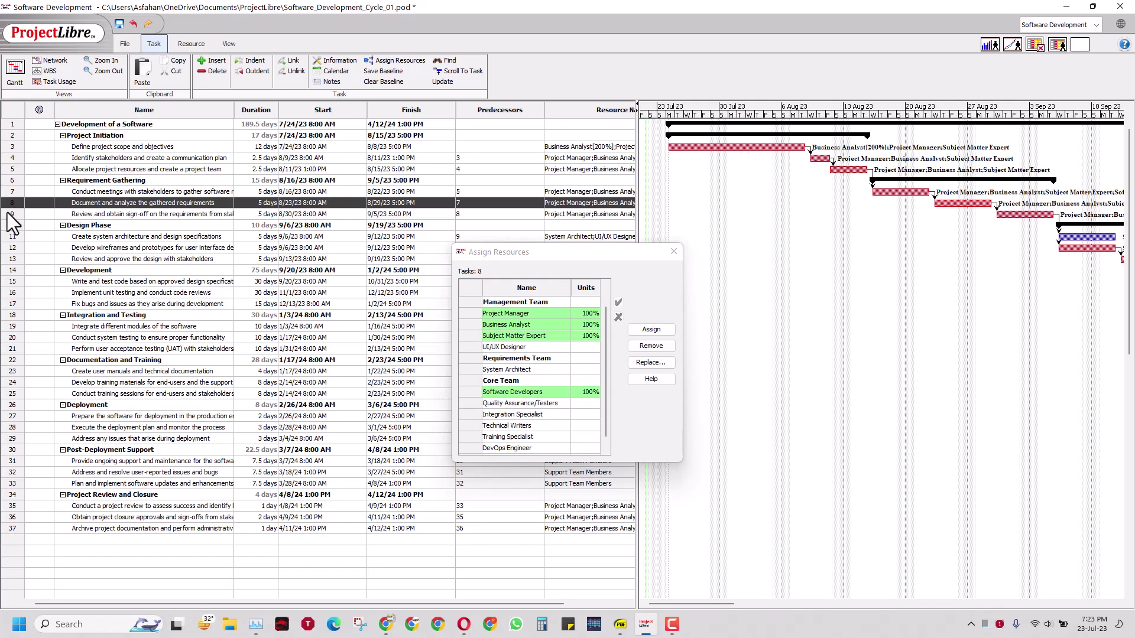
{"action": "left_click", "coordinate": [9, 216]}
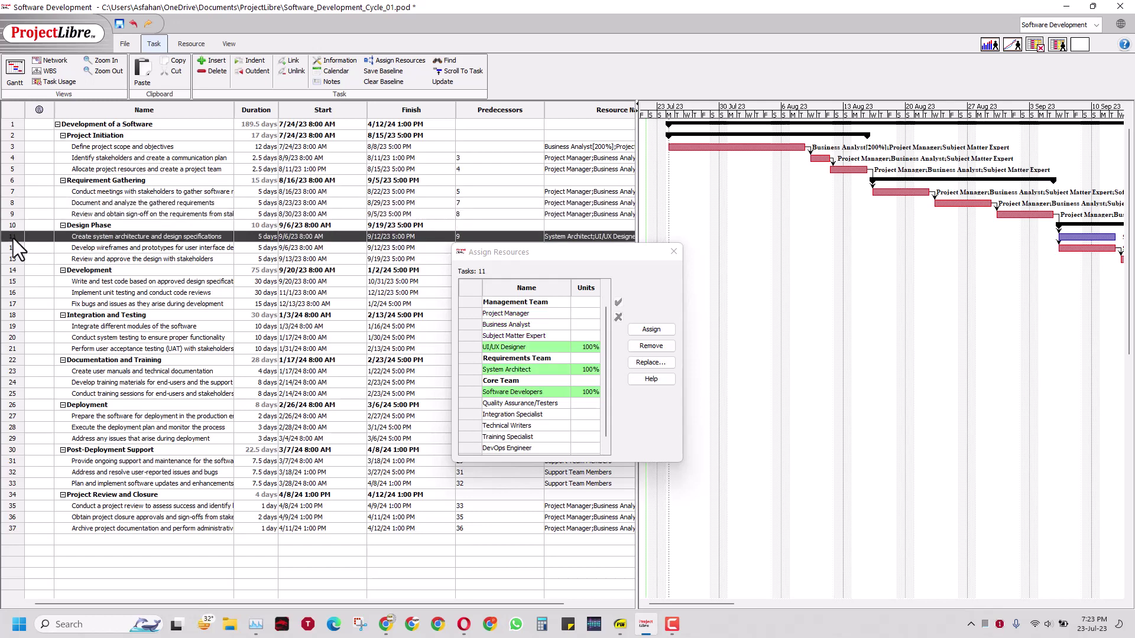
{"action": "left_click", "coordinate": [13, 249]}
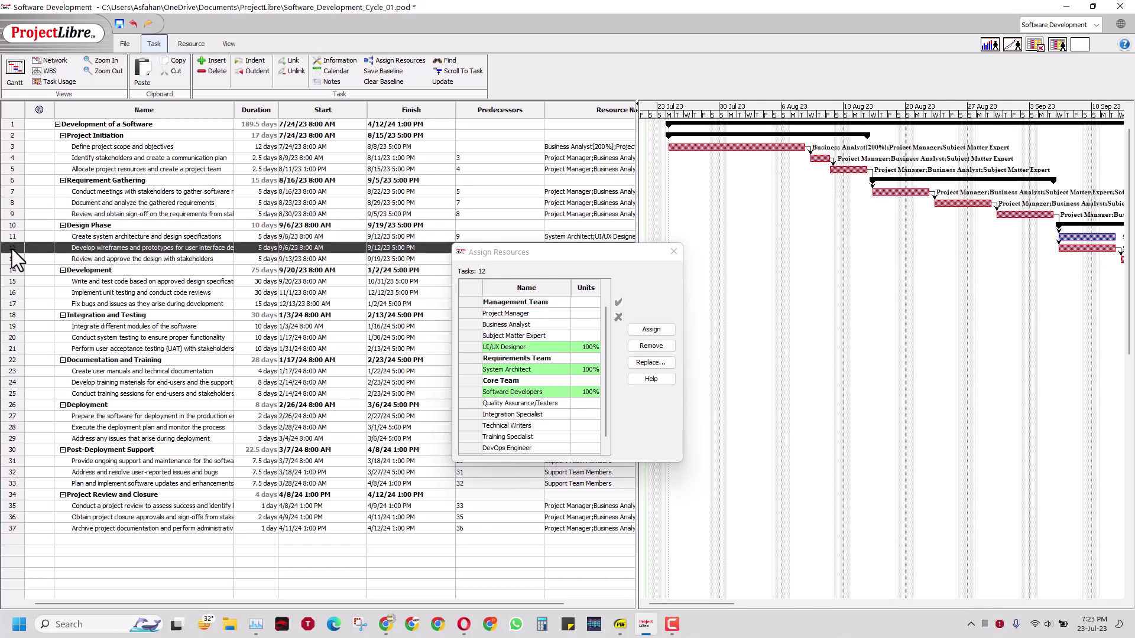
{"action": "left_click", "coordinate": [11, 260]}
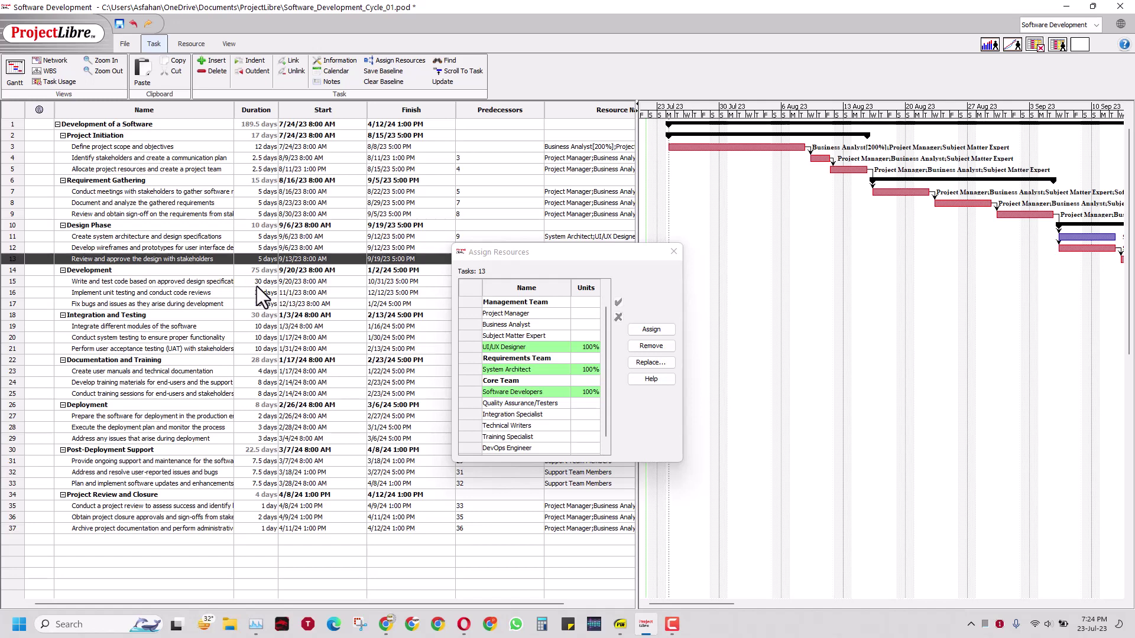
{"action": "left_click", "coordinate": [614, 258]}
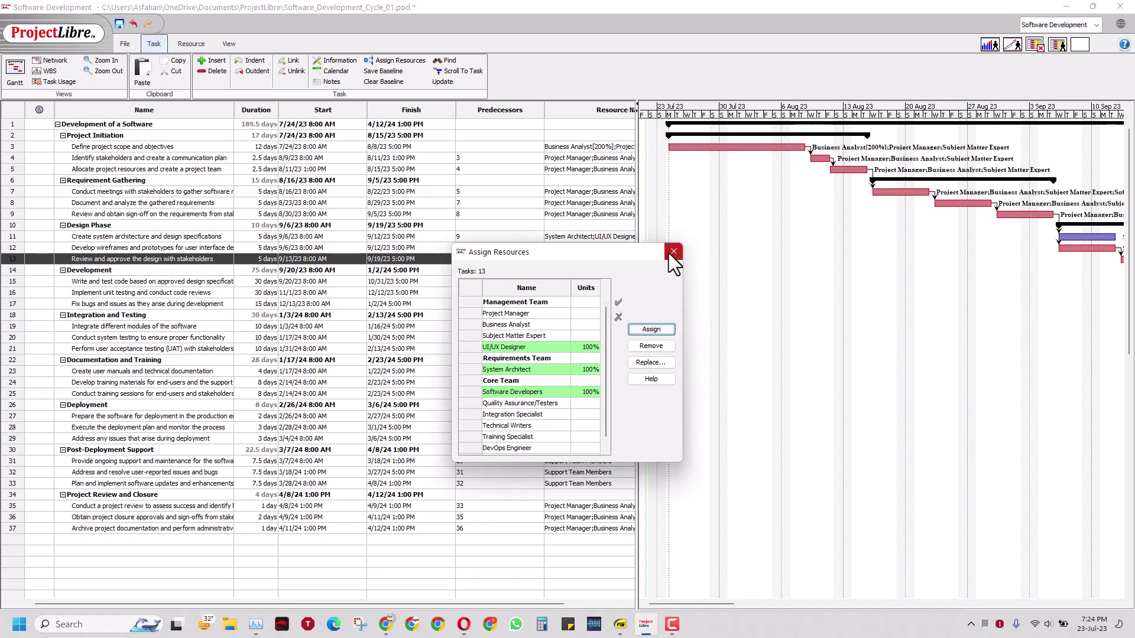
Close the assignment window and show Resource Usage, scrolling the timeline to January 2024.
{"action": "left_click", "coordinate": [671, 252]}
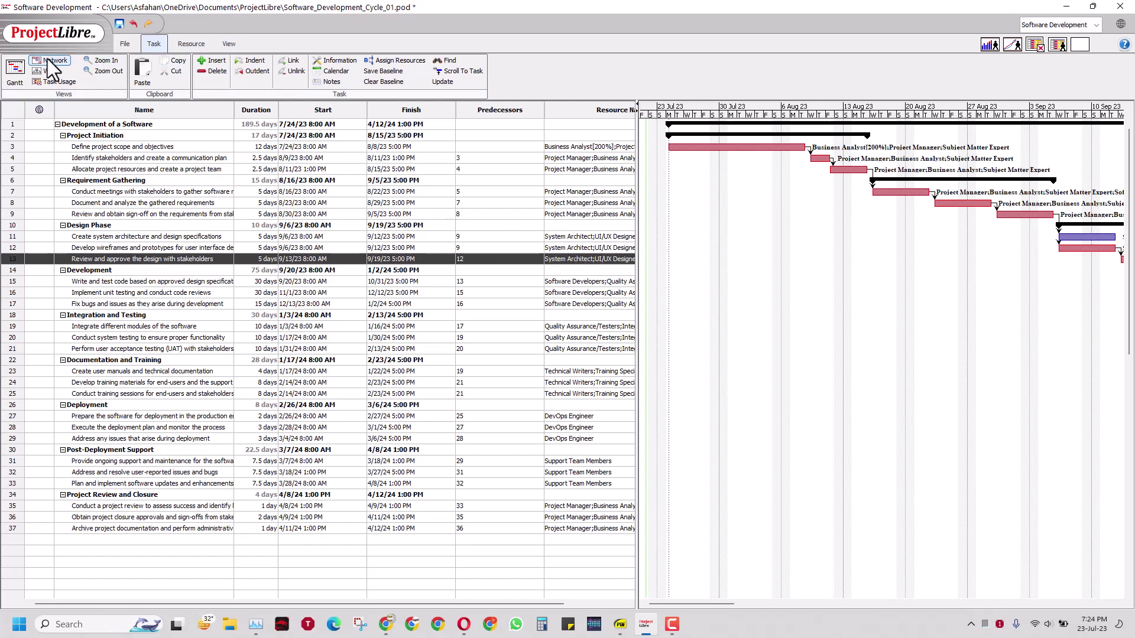
{"action": "left_click", "coordinate": [182, 48]}
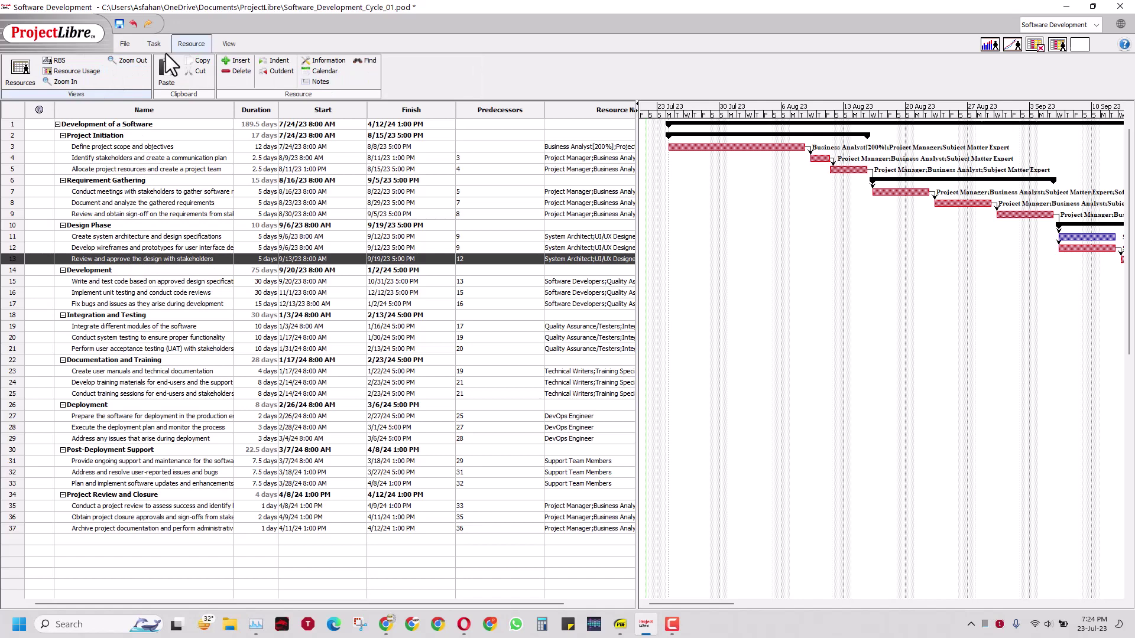
{"action": "left_click", "coordinate": [70, 72]}
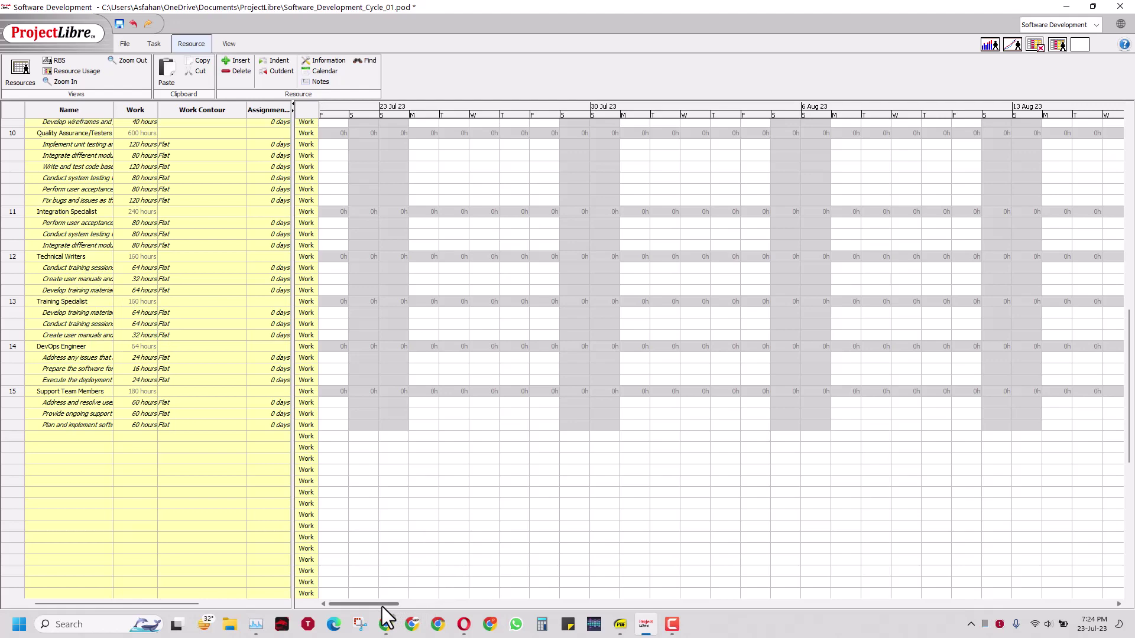
{"action": "left_click_drag", "start_coordinate": [382, 607], "coordinate": [854, 607]}
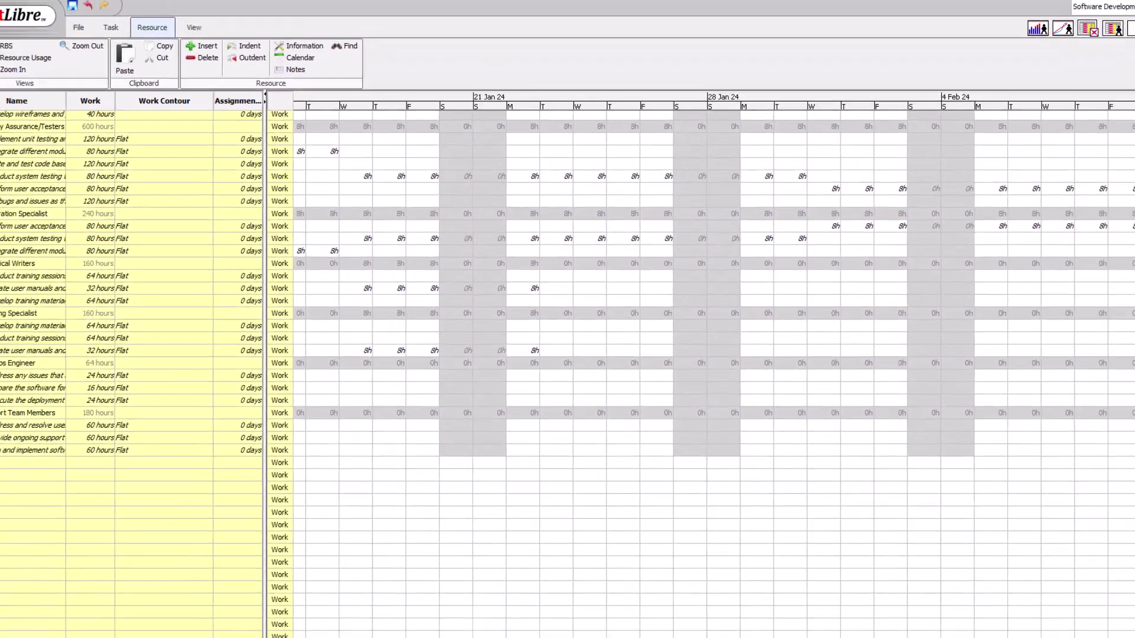
{"action": "left_click_drag", "start_coordinate": [832, 607], "coordinate": [835, 608]}
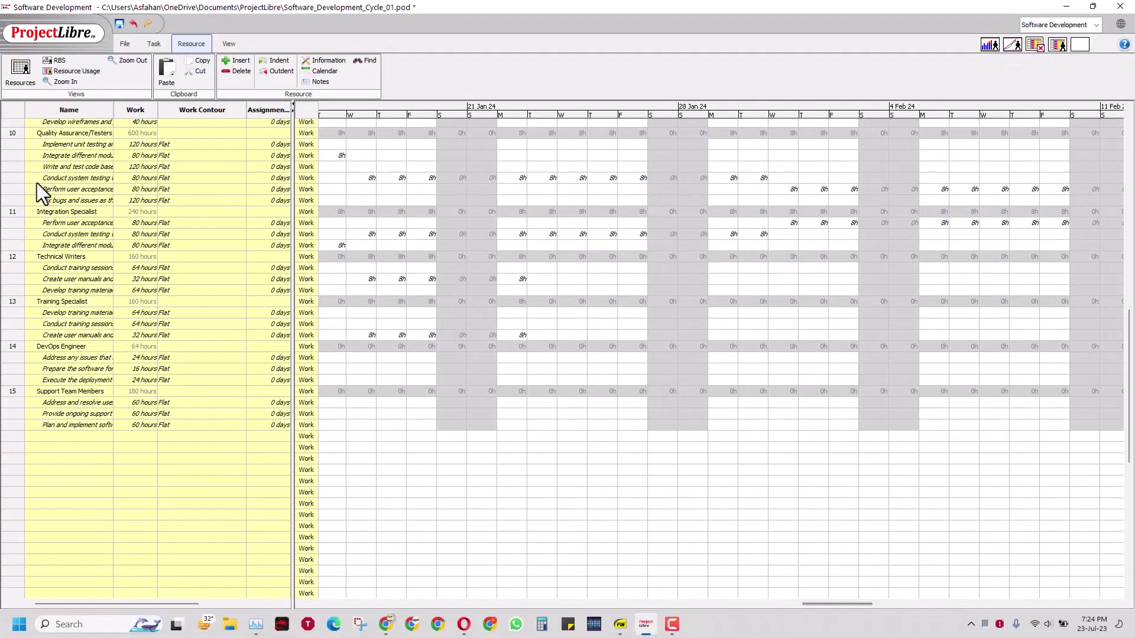
{"action": "left_click", "coordinate": [5, 134]}
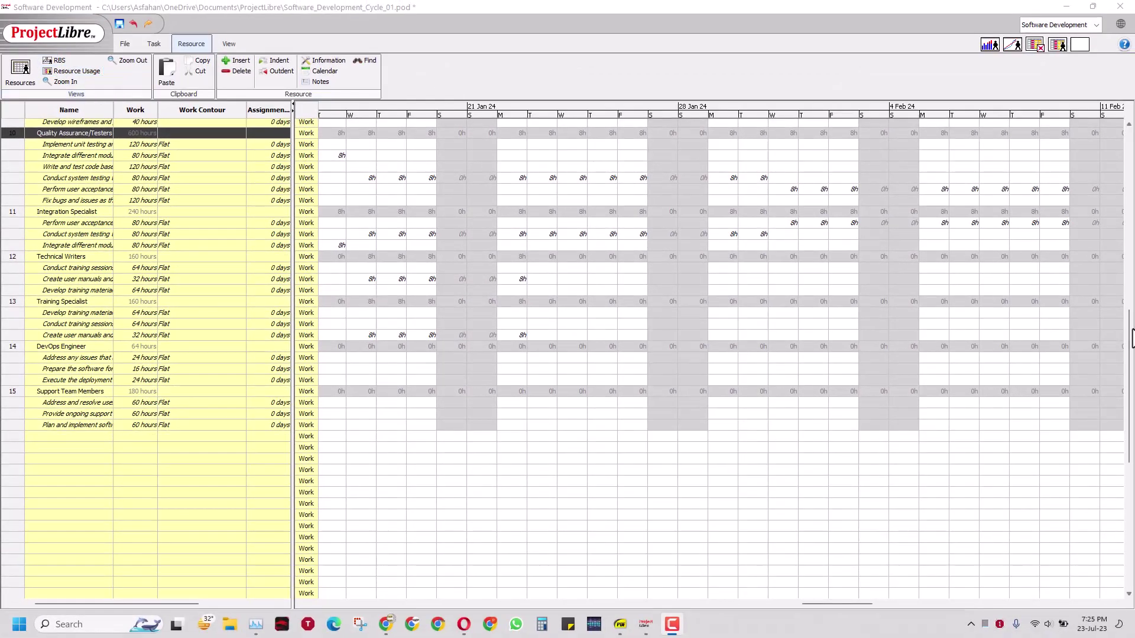
{"action": "left_click_drag", "start_coordinate": [1131, 336], "coordinate": [1133, 139]}
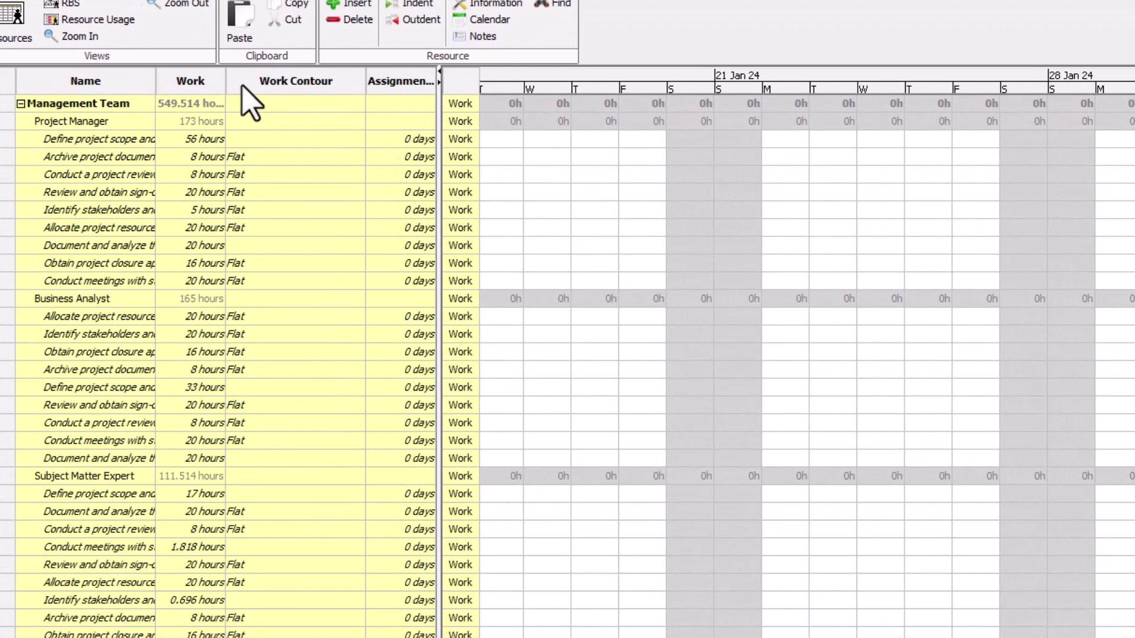
Insert a Cost column into the resource usage table beside Work Contour.
{"action": "right_click", "coordinate": [248, 103]}
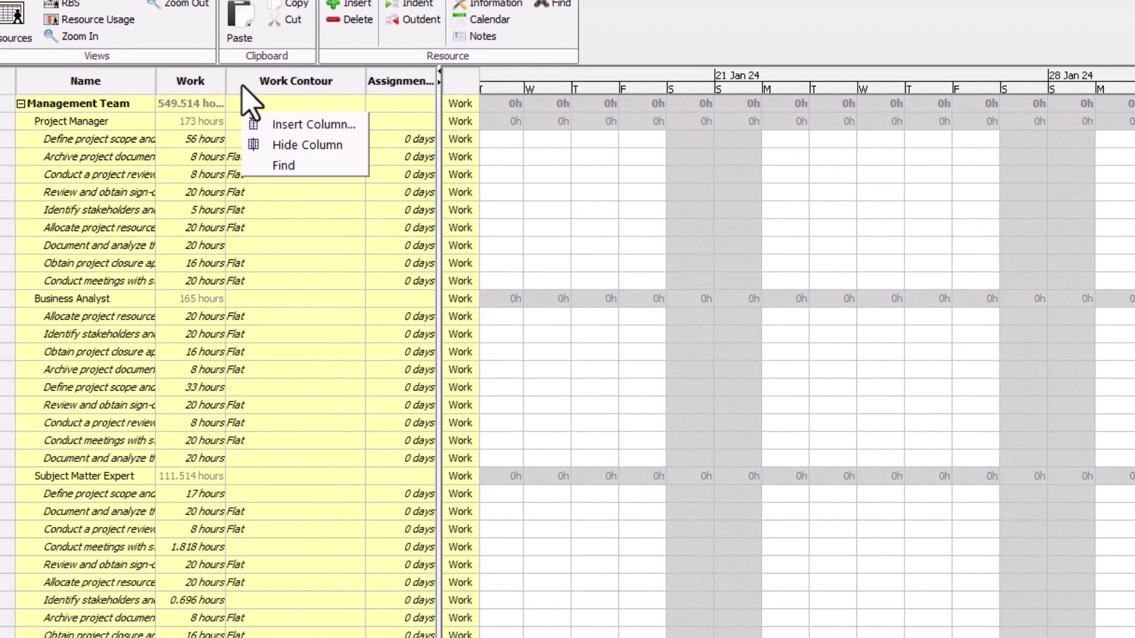
{"action": "left_click", "coordinate": [275, 123]}
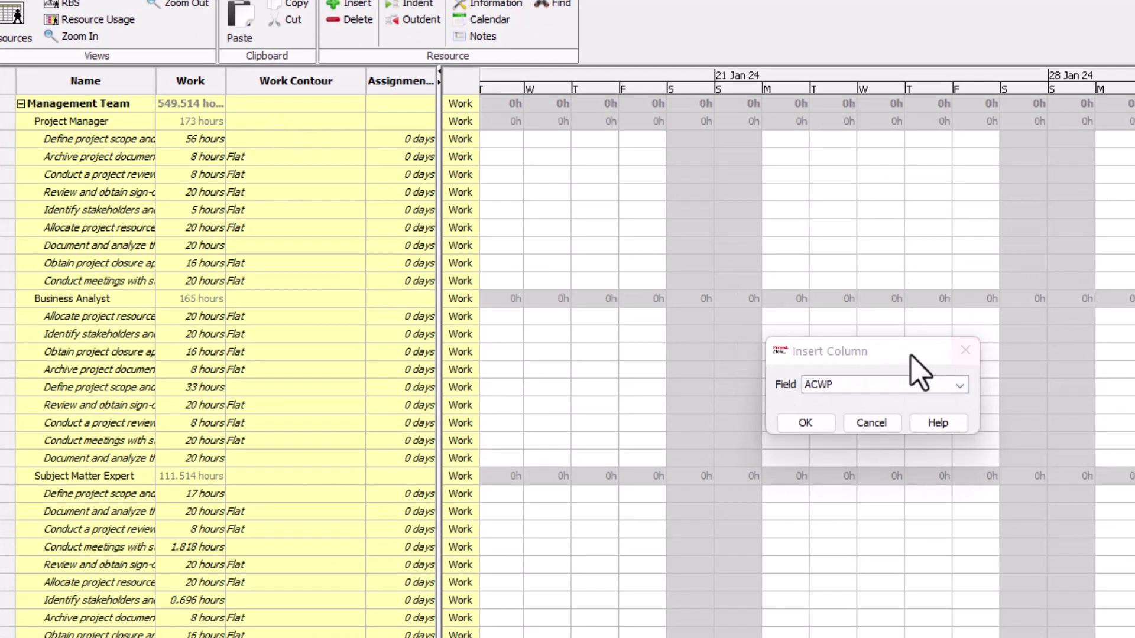
{"action": "left_click", "coordinate": [878, 364]}
{"action": "left_click", "coordinate": [841, 387]}
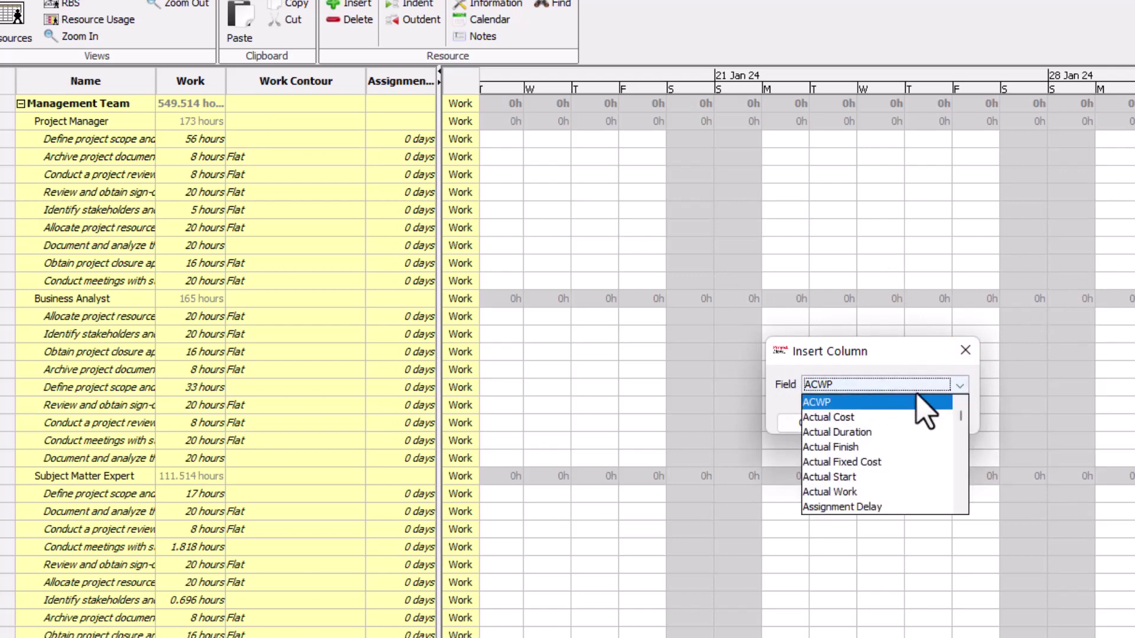
{"action": "left_click", "coordinate": [960, 438]}
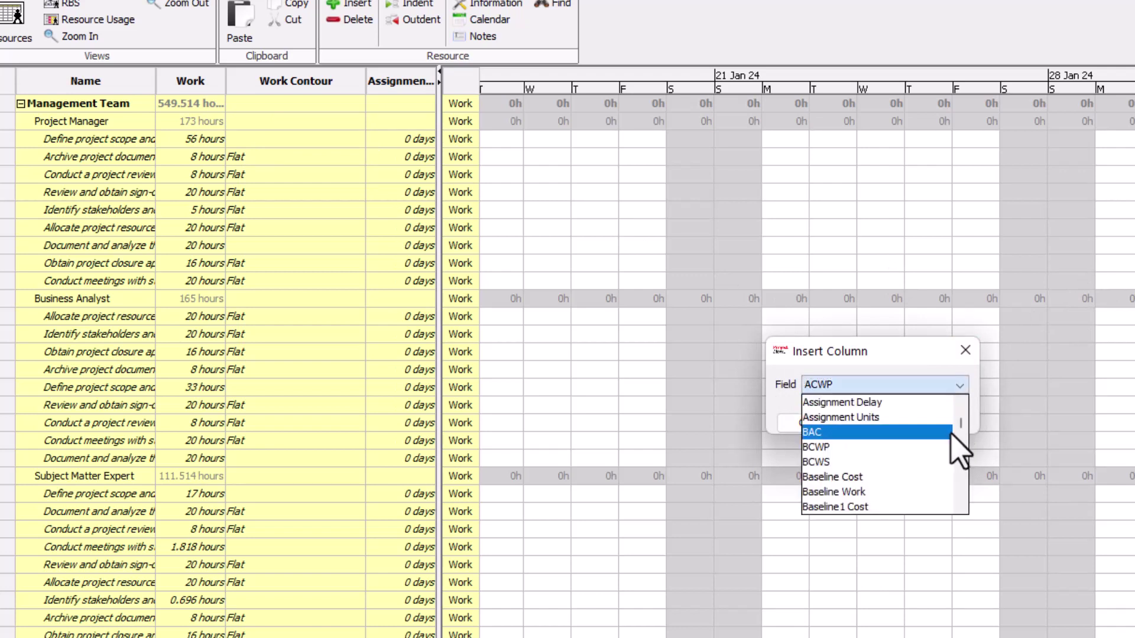
{"action": "scroll", "coordinate": [959, 462], "scroll_direction": "down", "scroll_amount": 7}
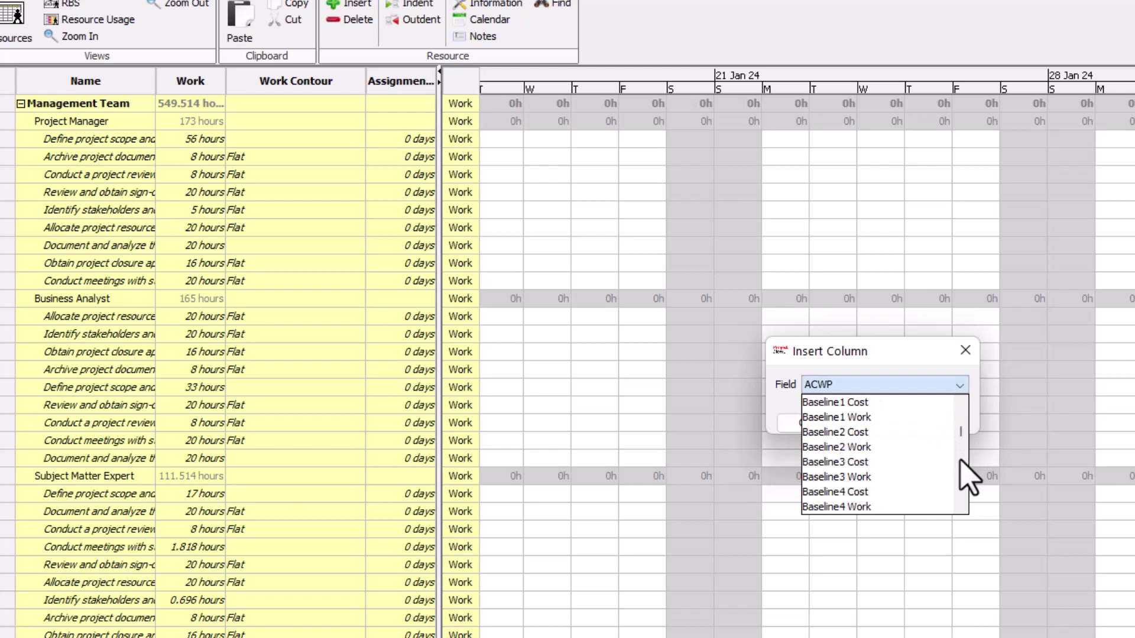
{"action": "left_click", "coordinate": [962, 494]}
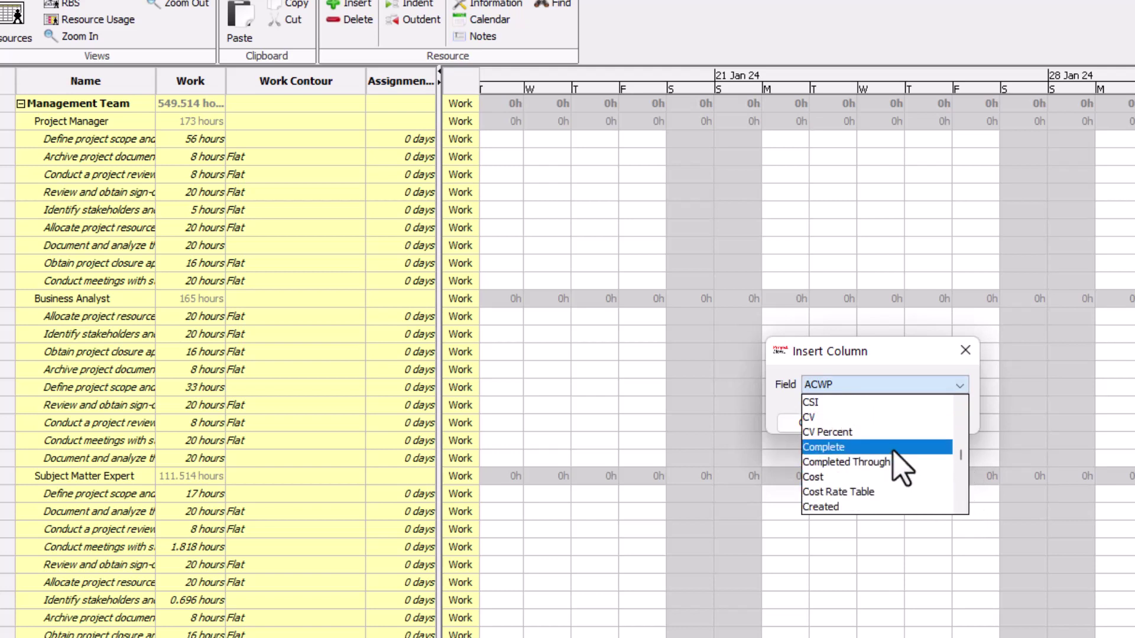
{"action": "left_click", "coordinate": [875, 477]}
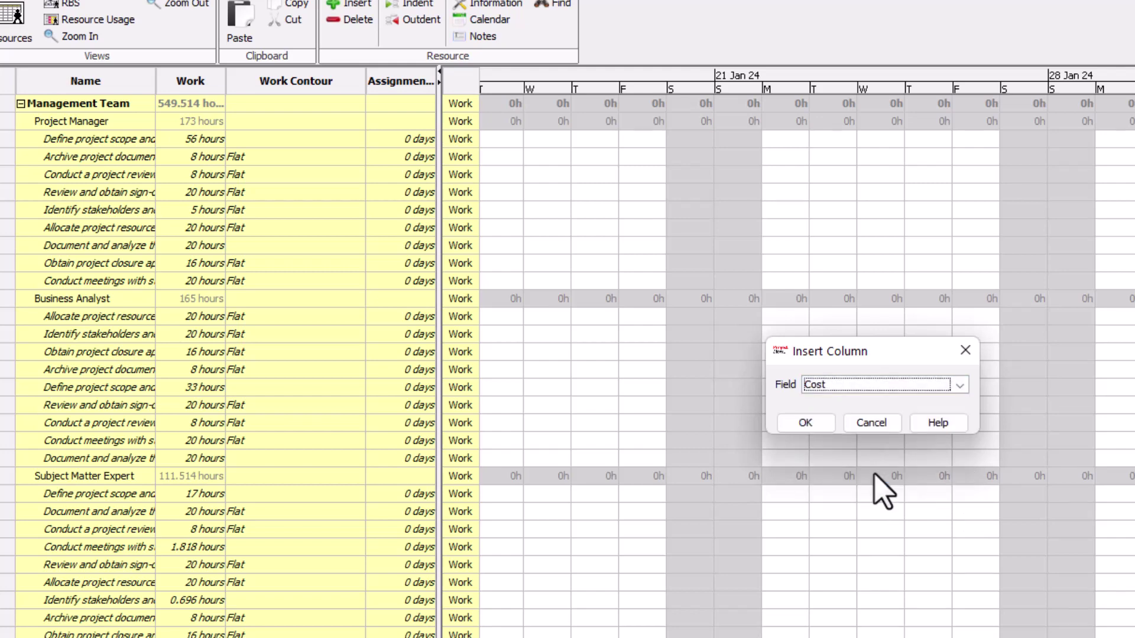
{"action": "left_click", "coordinate": [816, 428]}
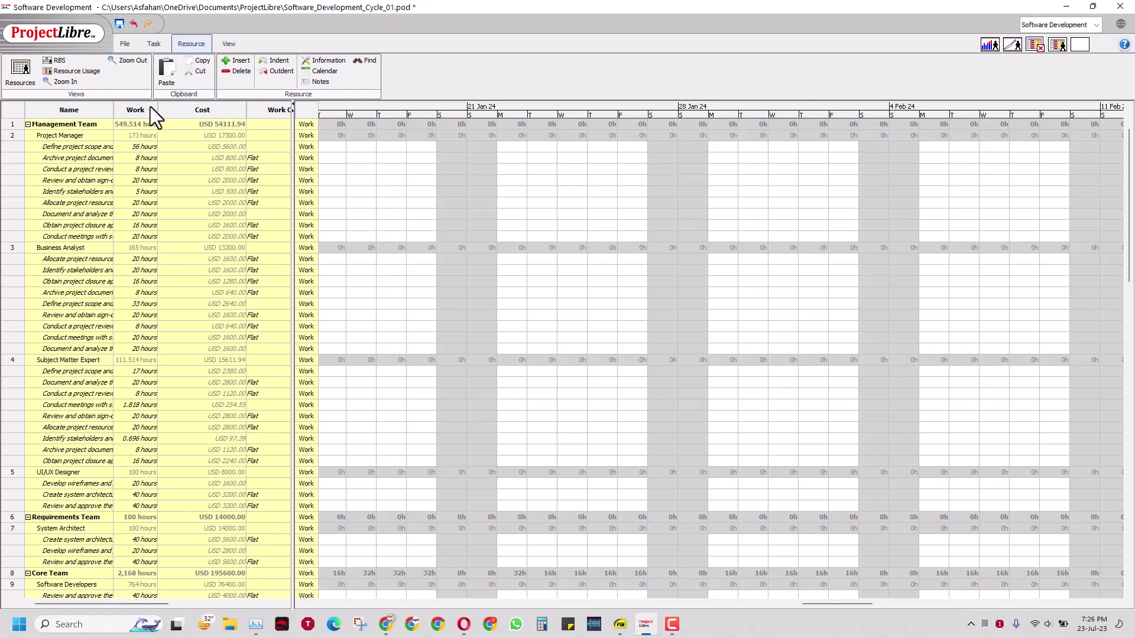
Switch the ribbon to the Task commands while the resource cost table stays visible.
{"action": "left_click", "coordinate": [153, 45]}
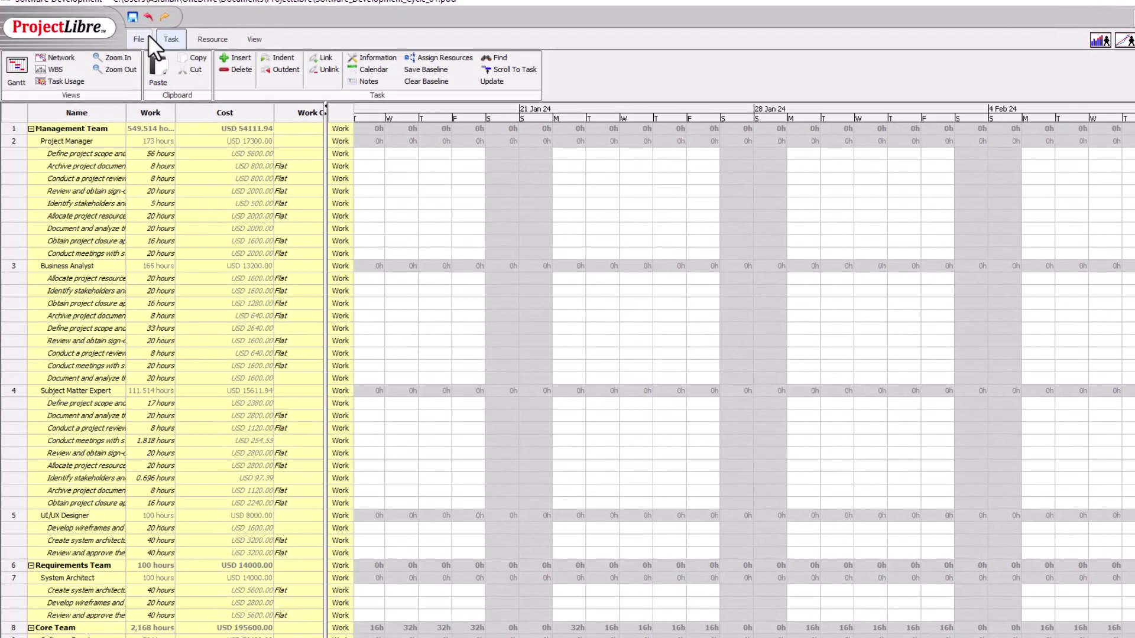
Open the Projects list to see Software Development's total cost of USD 263,711.94.
{"action": "left_click", "coordinate": [130, 42]}
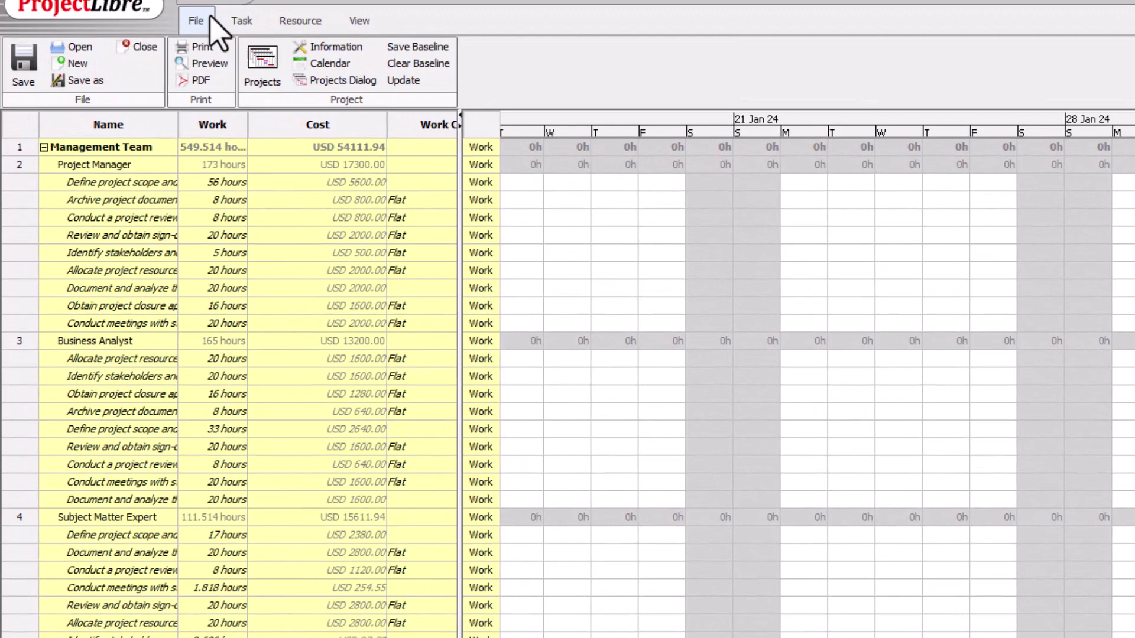
{"action": "left_click", "coordinate": [269, 73]}
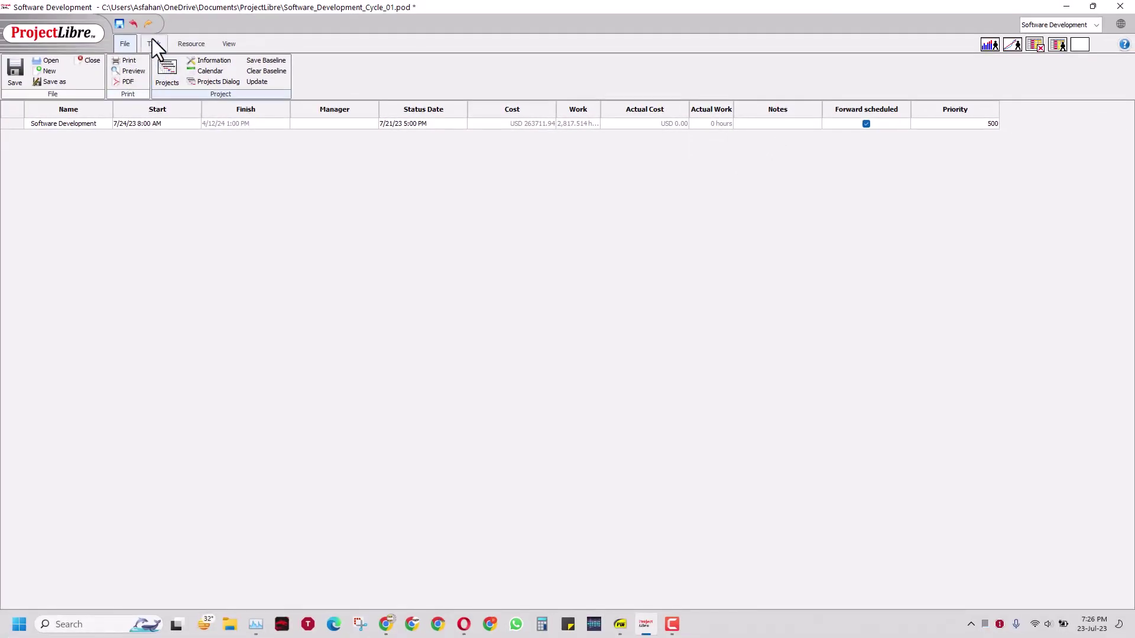
Return to the Gantt chart and widen the Resource Names column.
{"action": "left_click", "coordinate": [153, 43]}
{"action": "left_click", "coordinate": [15, 70]}
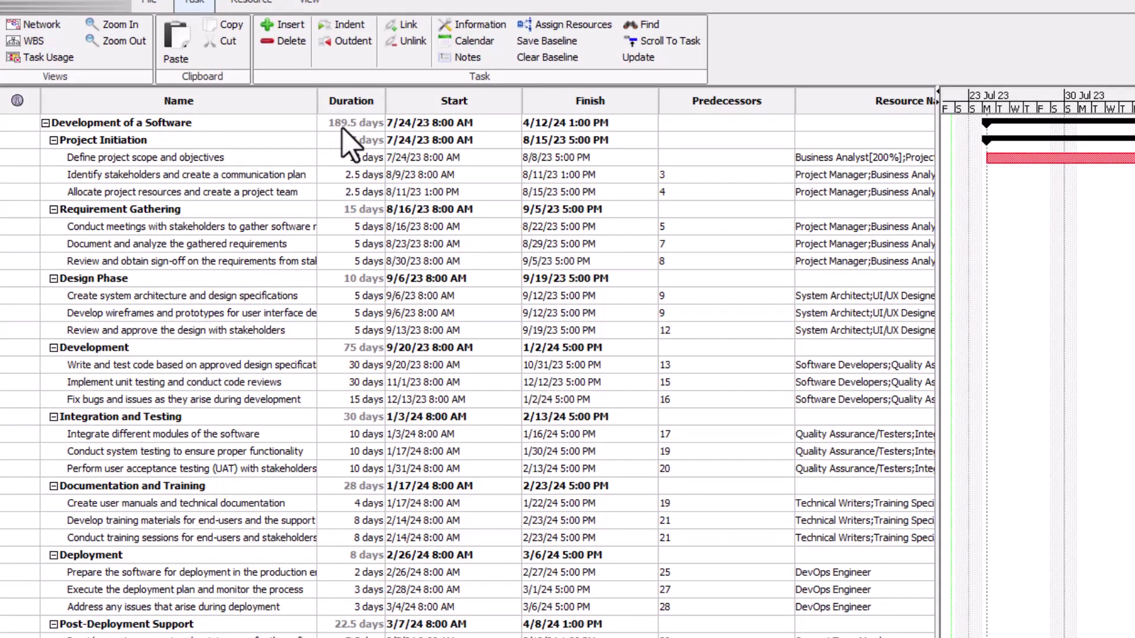
{"action": "left_click_drag", "start_coordinate": [795, 101], "coordinate": [735, 102]}
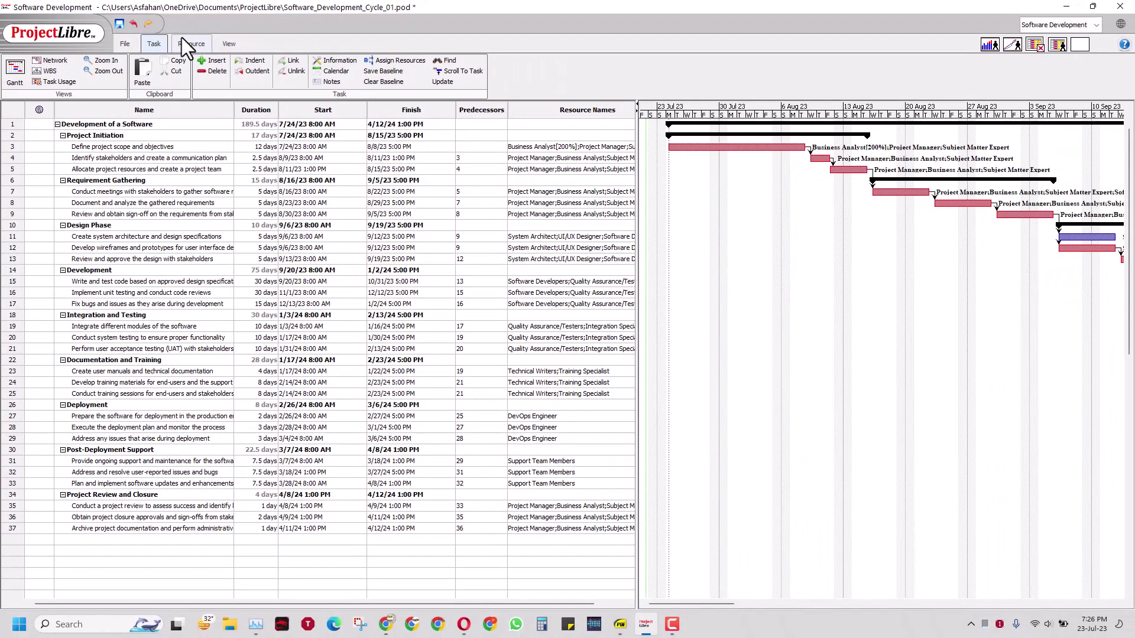
Show Resource Usage and review each resource's costs, e.g. Requirements Team USD 14,000.00, Core Team USD 195,600.00.
{"action": "left_click", "coordinate": [182, 38]}
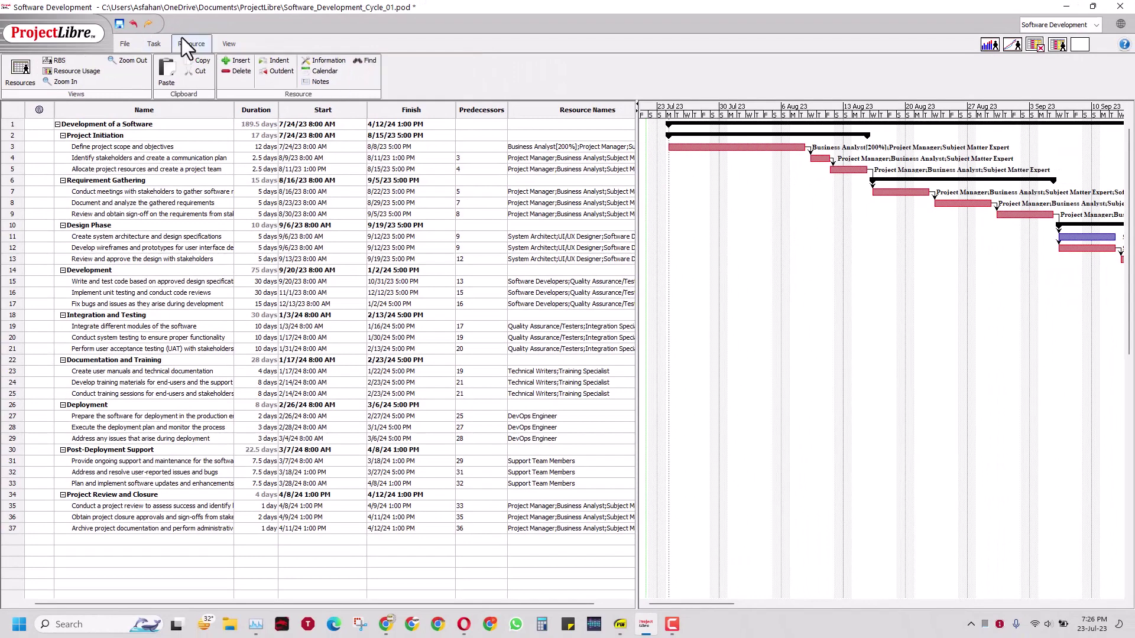
{"action": "left_click", "coordinate": [69, 71]}
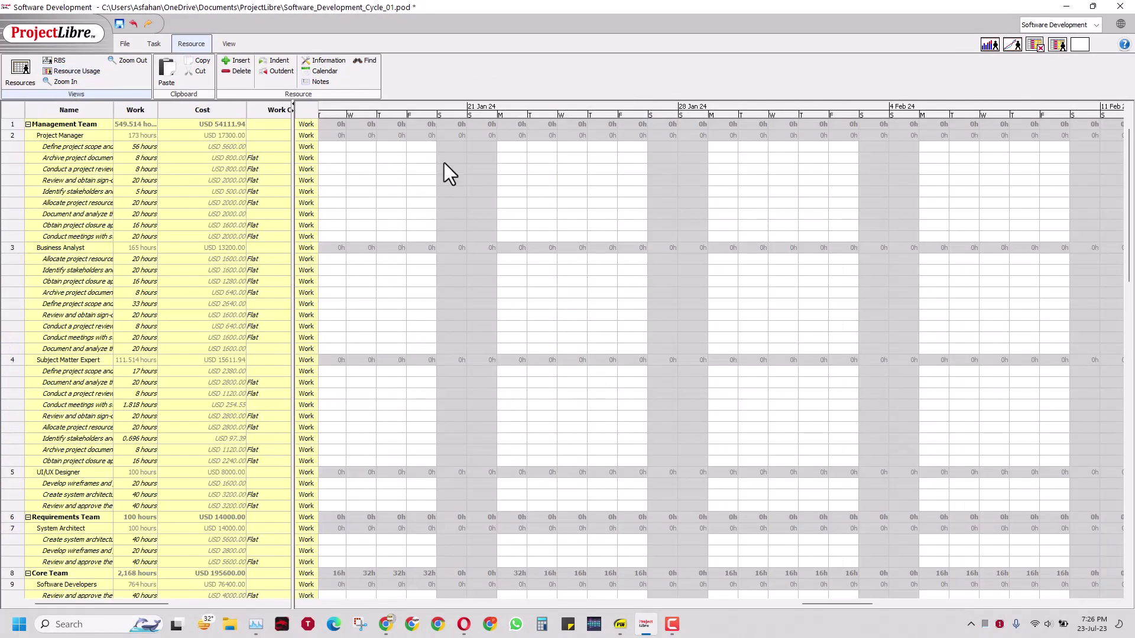
{"action": "scroll", "coordinate": [538, 505], "scroll_direction": "down", "scroll_amount": 8}
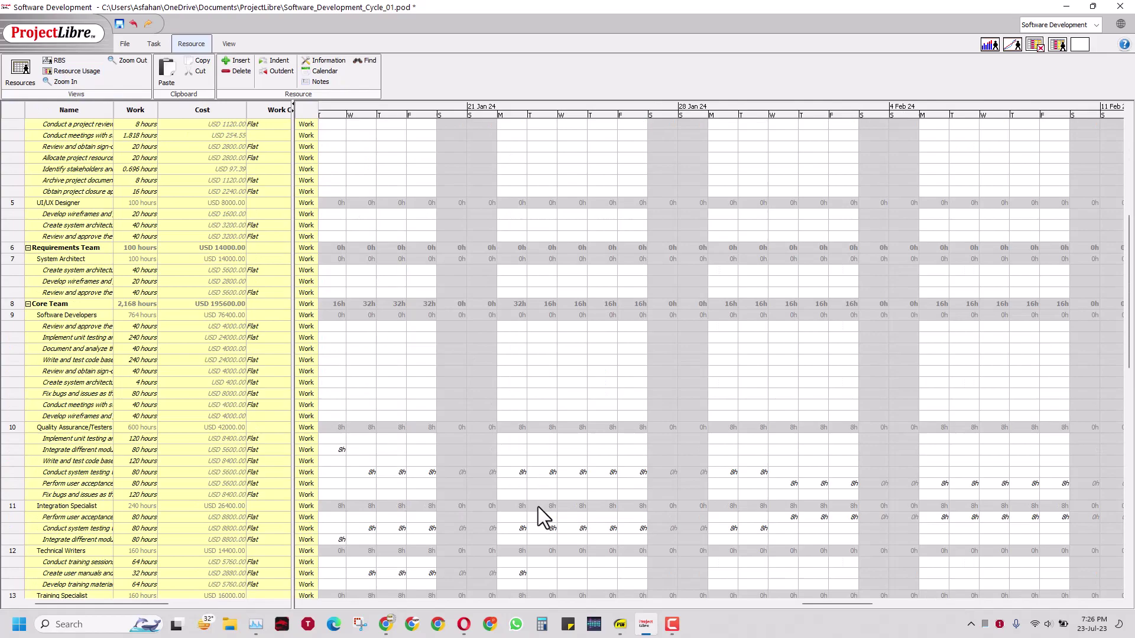
{"action": "scroll", "coordinate": [538, 506], "scroll_direction": "up", "scroll_amount": 4}
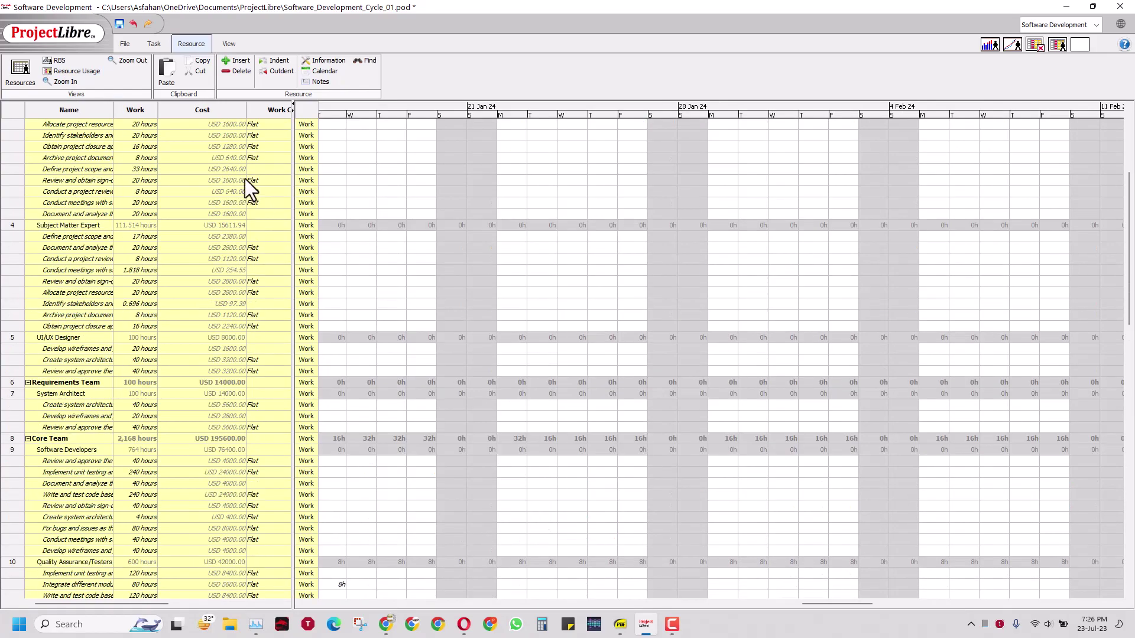
{"action": "left_click", "coordinate": [154, 50]}
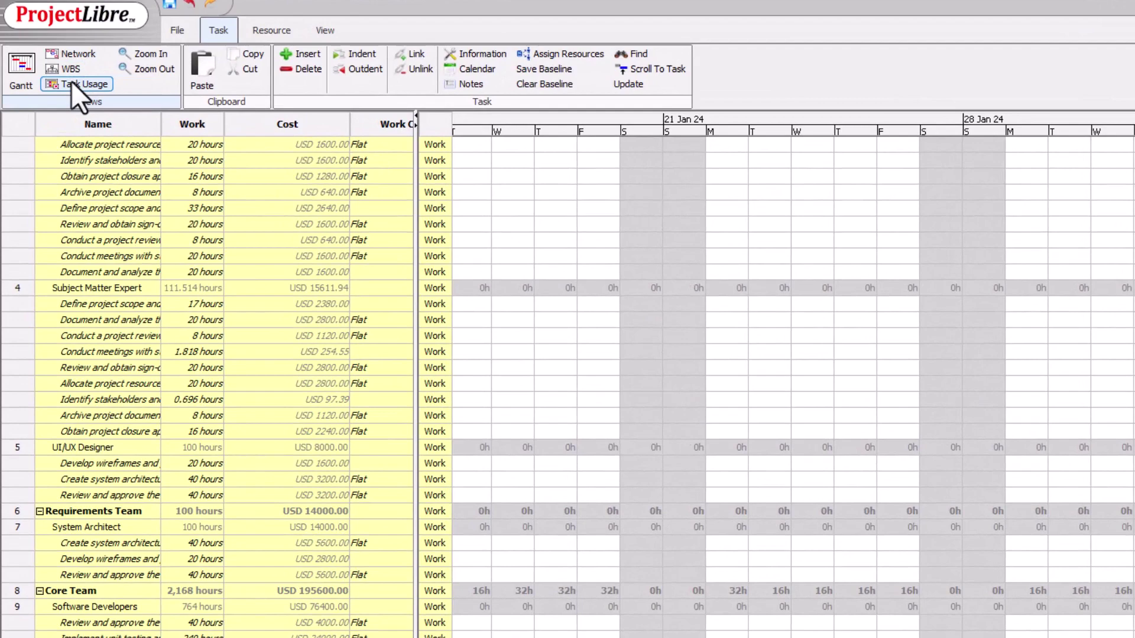
Switch to Task Usage and inspect the Project Manager's daily hours, including 31 Jul.
{"action": "left_click", "coordinate": [69, 81]}
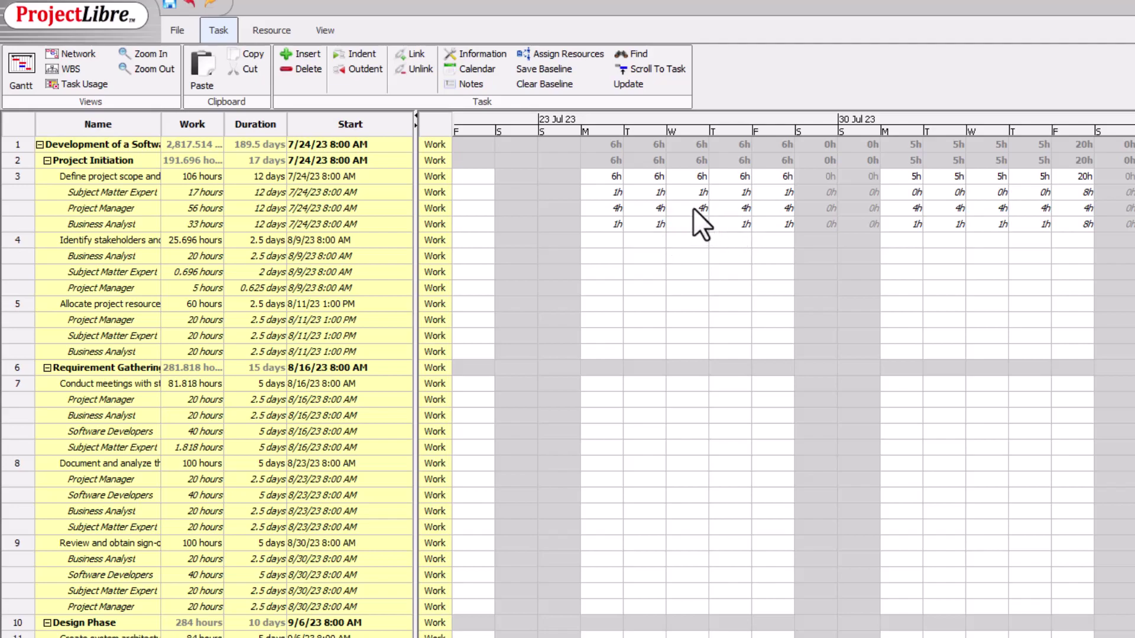
{"action": "left_click", "coordinate": [742, 214]}
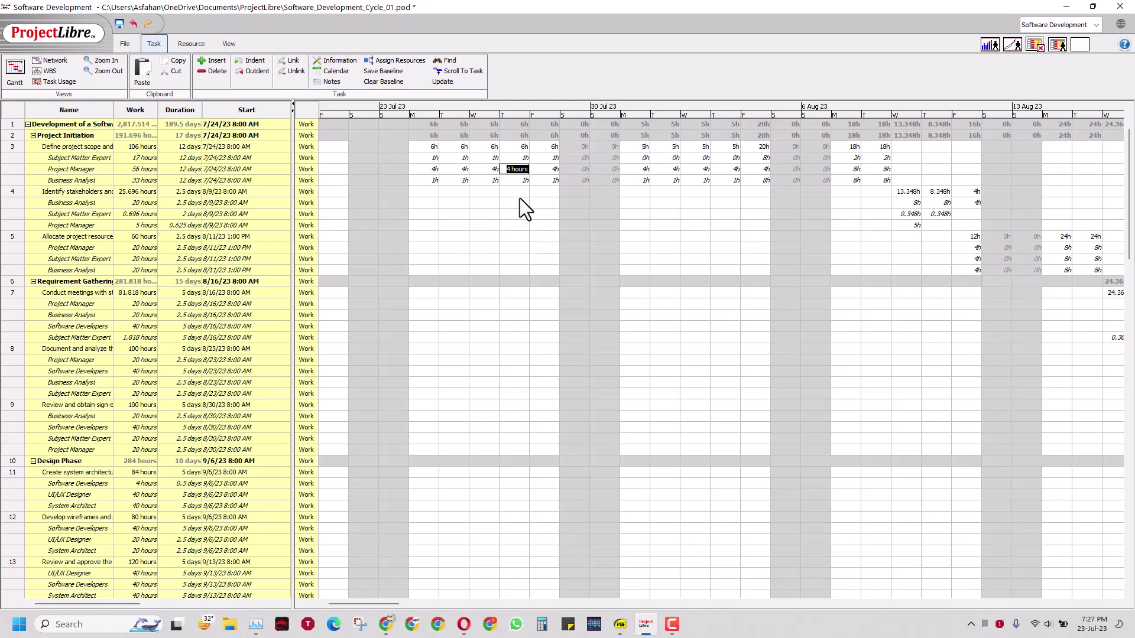
{"action": "left_click", "coordinate": [636, 169]}
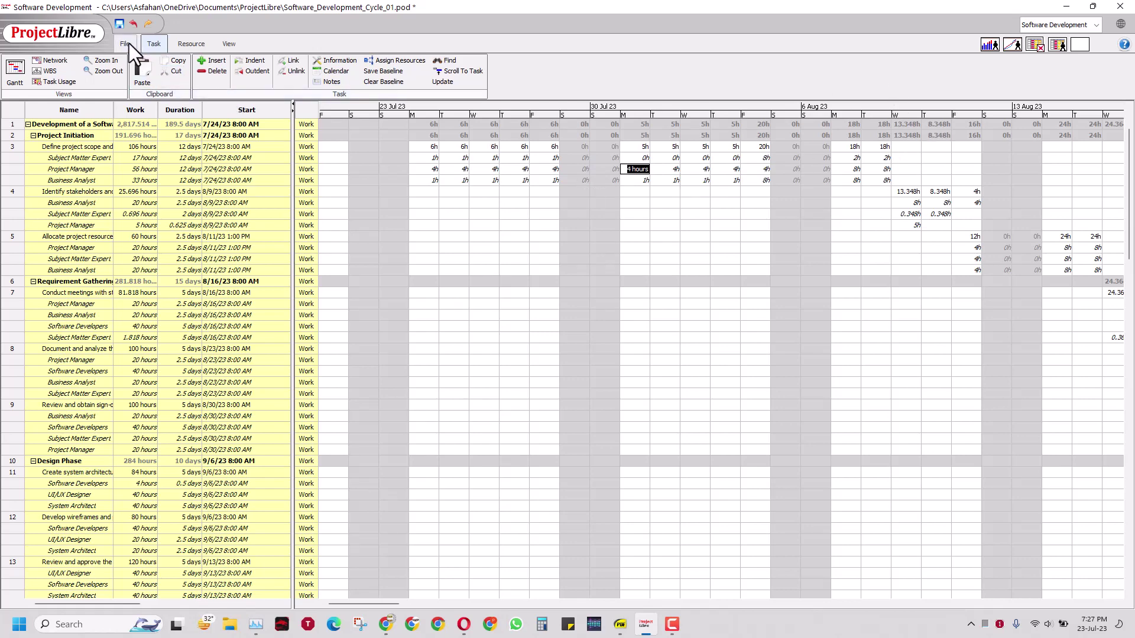
Return to the Gantt chart showing all 37 tasks with their resource names.
{"action": "left_click", "coordinate": [12, 74]}
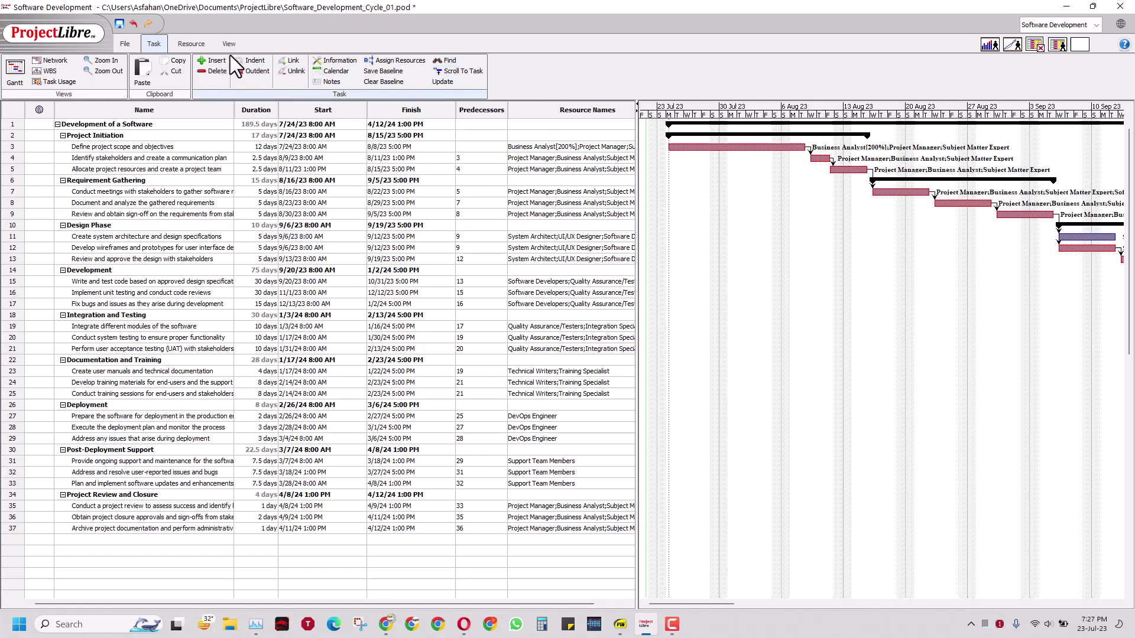
Open the Resources sheet showing each role's rate and narrow the E-mail Address column.
{"action": "left_click", "coordinate": [191, 40]}
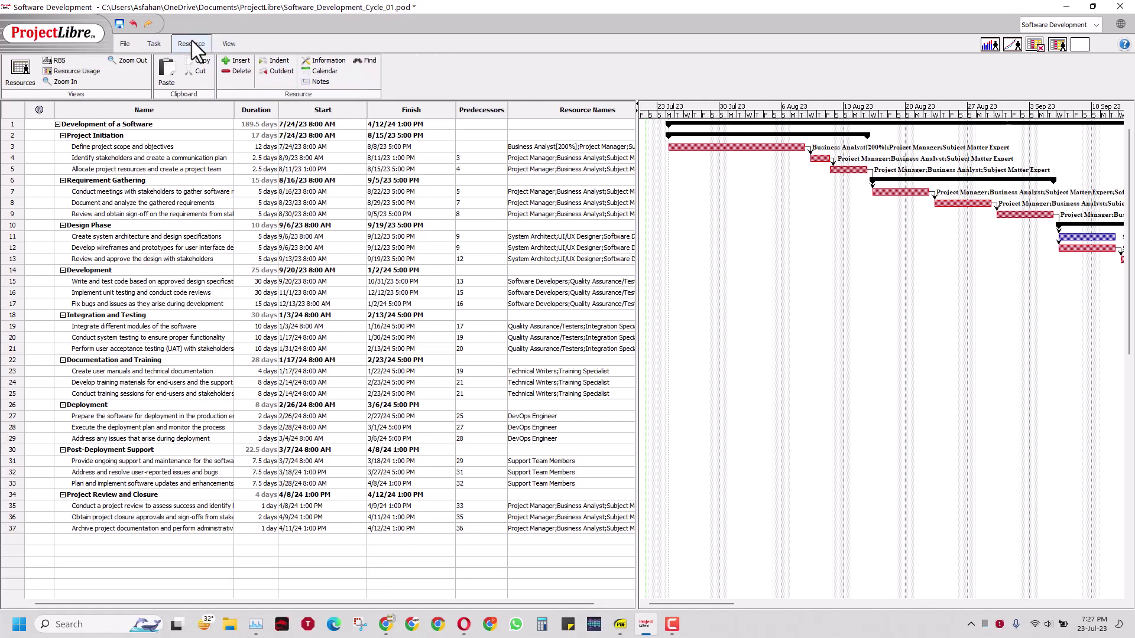
{"action": "left_click", "coordinate": [24, 73]}
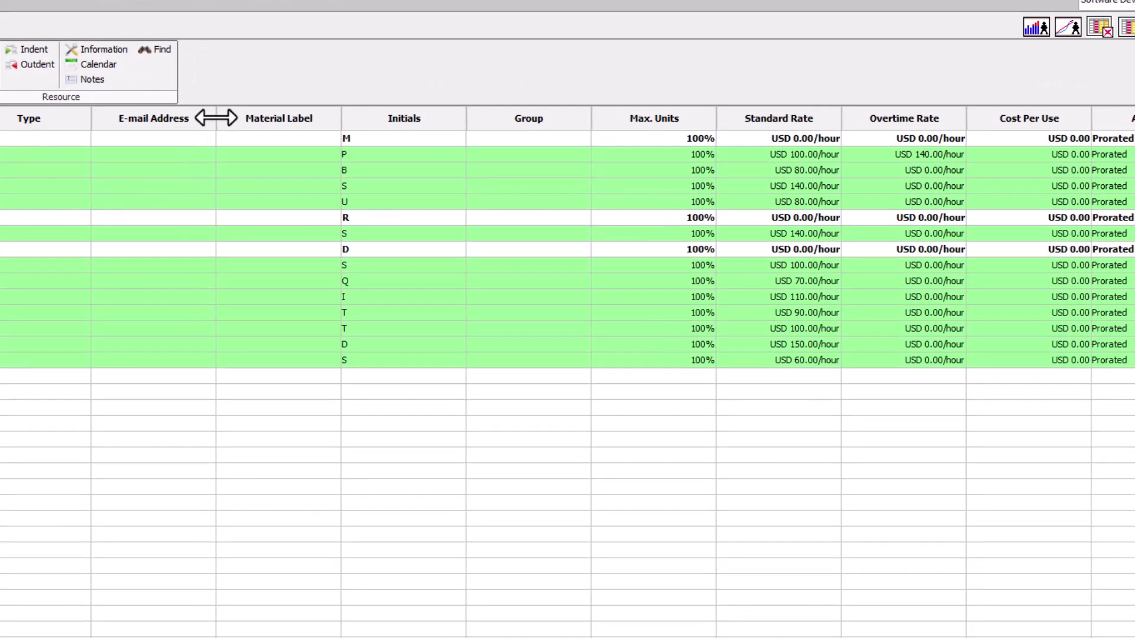
{"action": "left_click_drag", "start_coordinate": [217, 118], "coordinate": [185, 117]}
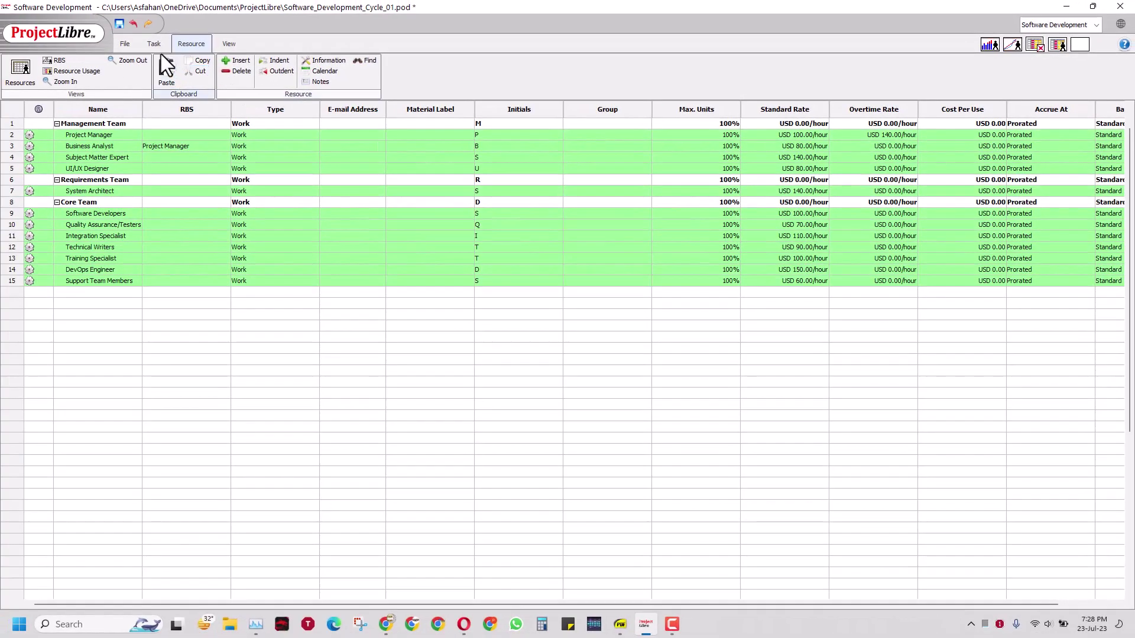
Go back to the Gantt chart listing all 37 schedule tasks.
{"action": "left_click", "coordinate": [145, 46]}
{"action": "left_click", "coordinate": [21, 79]}
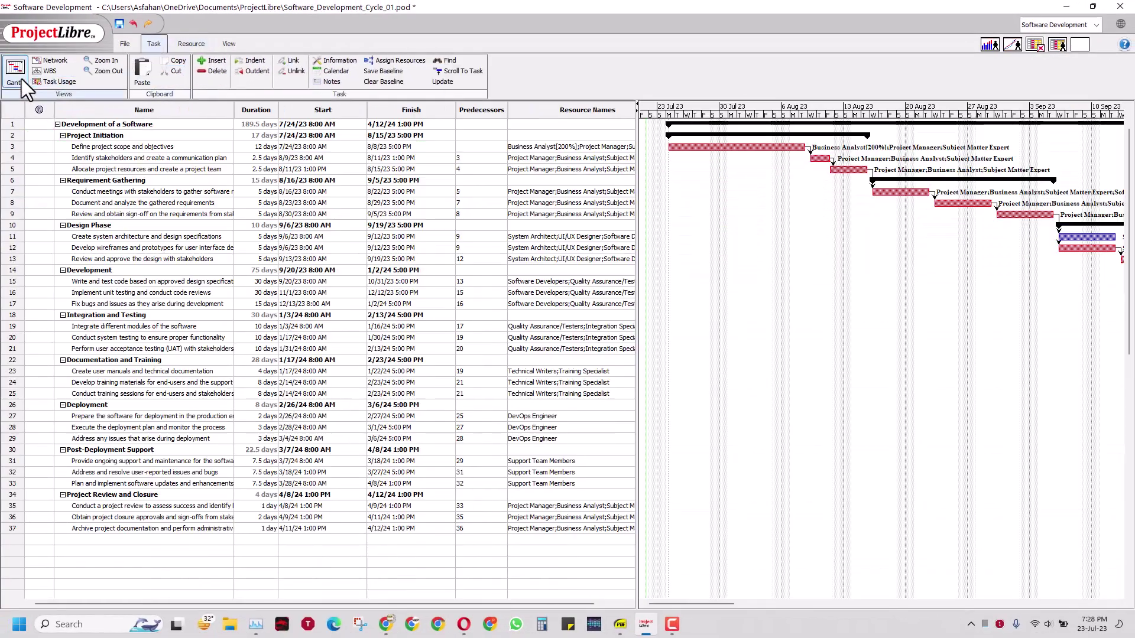